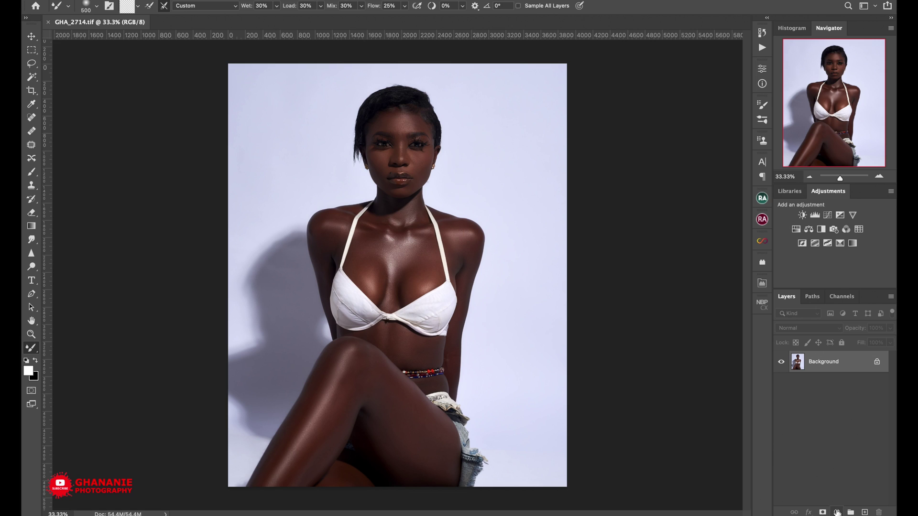
Step: Add a Curves adjustment layer above the Background and brighten the midtones by mapping input 89 to output 139
{"action": "left_click", "coordinate": [837, 512]}
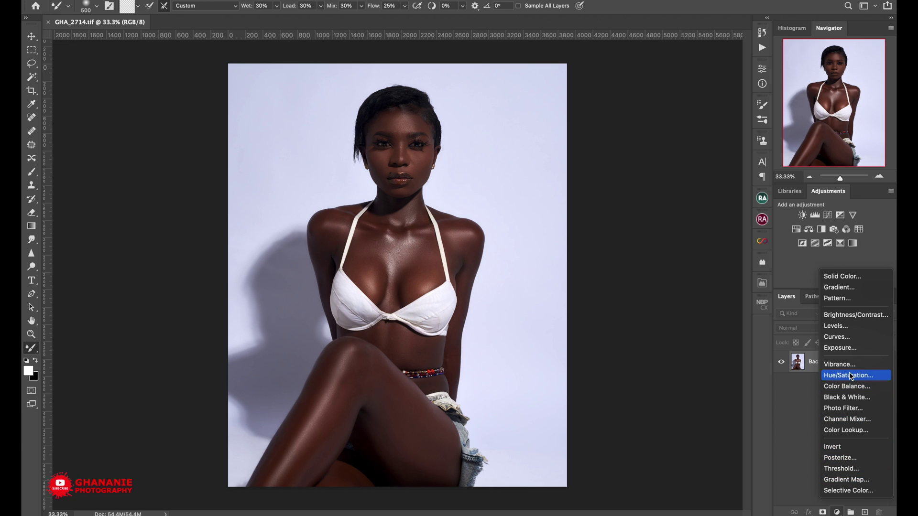
{"action": "left_click", "coordinate": [847, 340]}
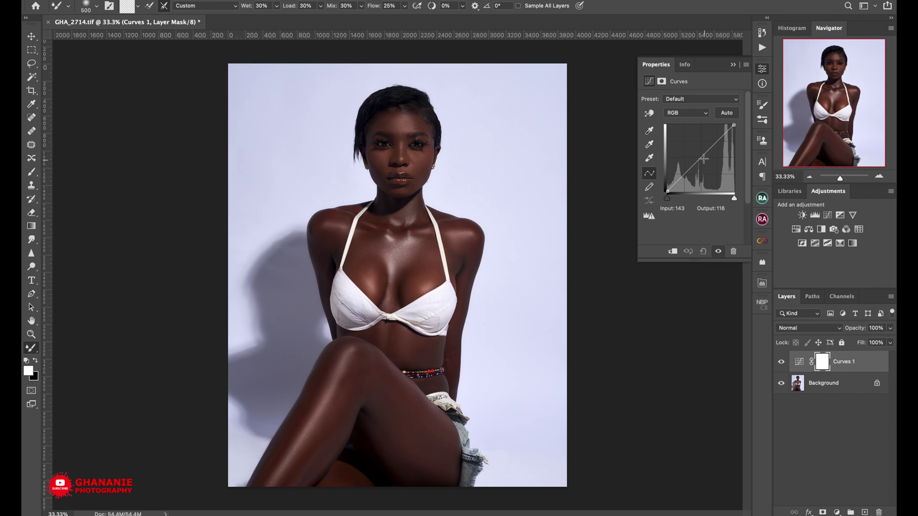
{"action": "mouse_move", "coordinate": [702, 158]}
{"action": "left_mouse_down"}
{"action": "mouse_move", "coordinate": [682, 146]}
{"action": "mouse_move", "coordinate": [711, 172]}
{"action": "left_mouse_up"}
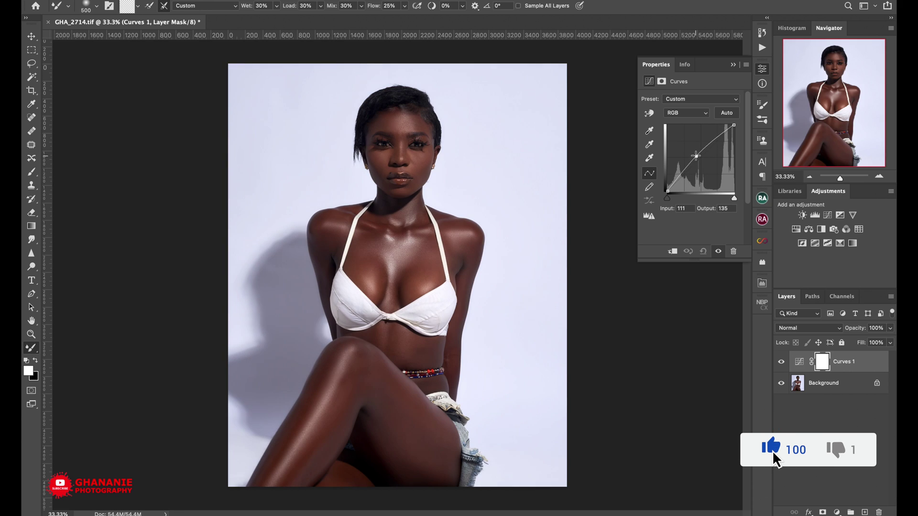
{"action": "left_click_drag", "start_coordinate": [696, 156], "coordinate": [690, 154]}
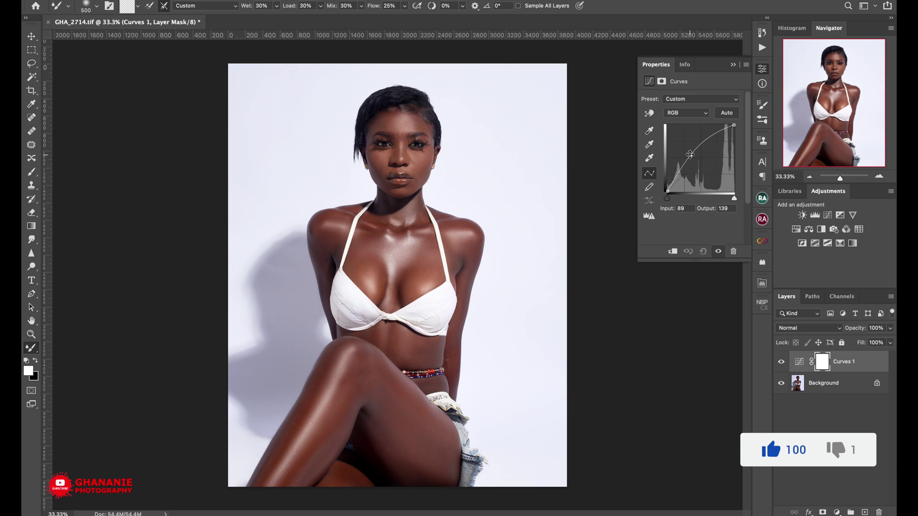
{"action": "left_click", "coordinate": [851, 411]}
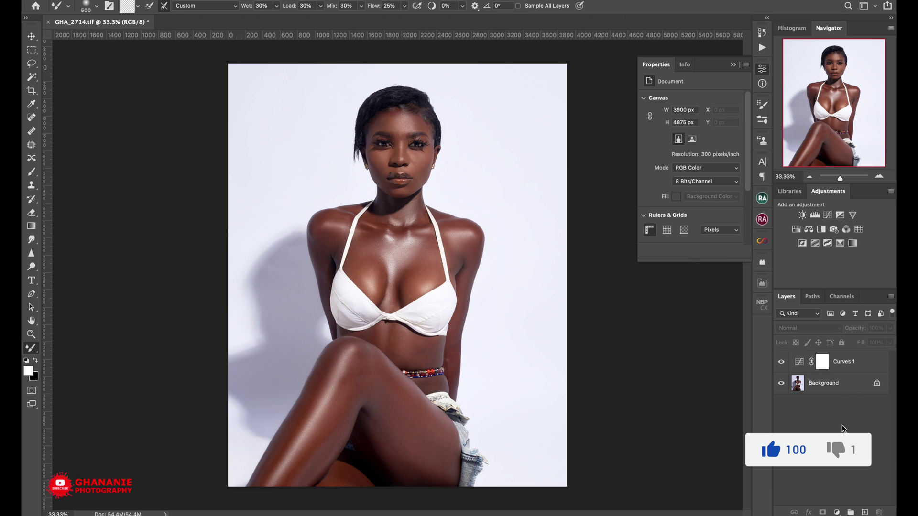
Step: Add a second Curves adjustment layer and darken the midtones by mapping input 156 to output 109
{"action": "left_click", "coordinate": [837, 511]}
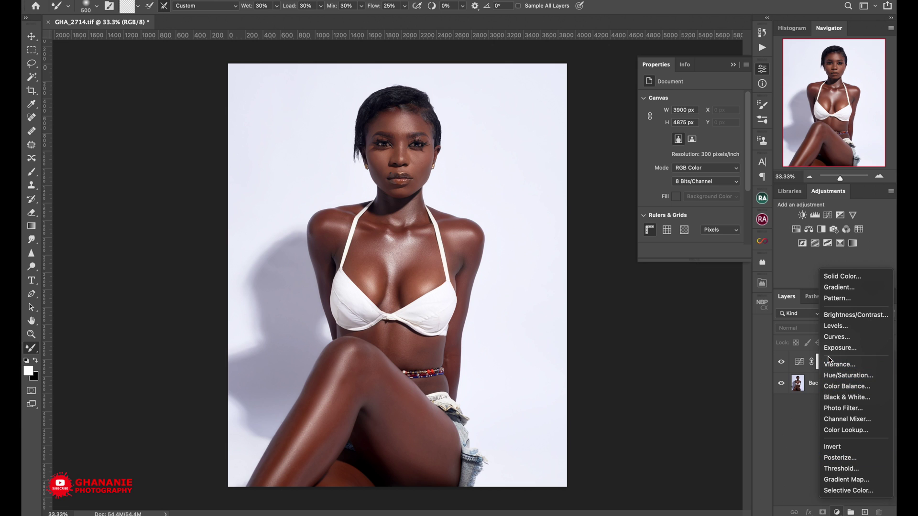
{"action": "left_click", "coordinate": [834, 337]}
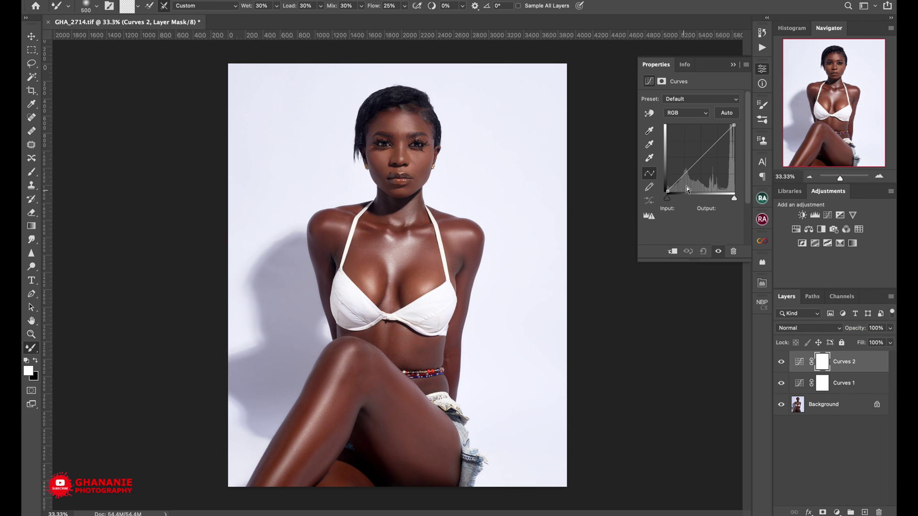
{"action": "left_click_drag", "start_coordinate": [700, 157], "coordinate": [708, 163]}
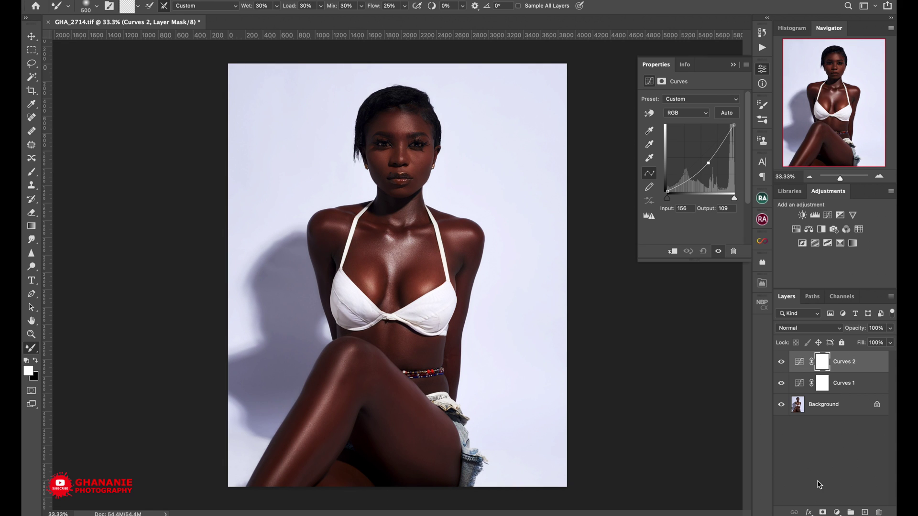
{"action": "left_click", "coordinate": [831, 473]}
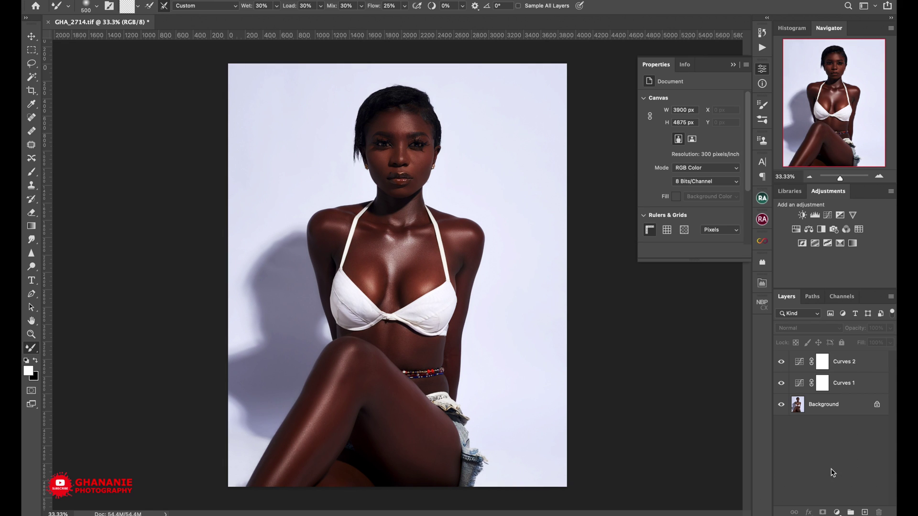
Step: Hide the darkening Curves 2 layer and rename the brightening Curves 1 layer as Dodge
{"action": "left_click", "coordinate": [848, 364]}
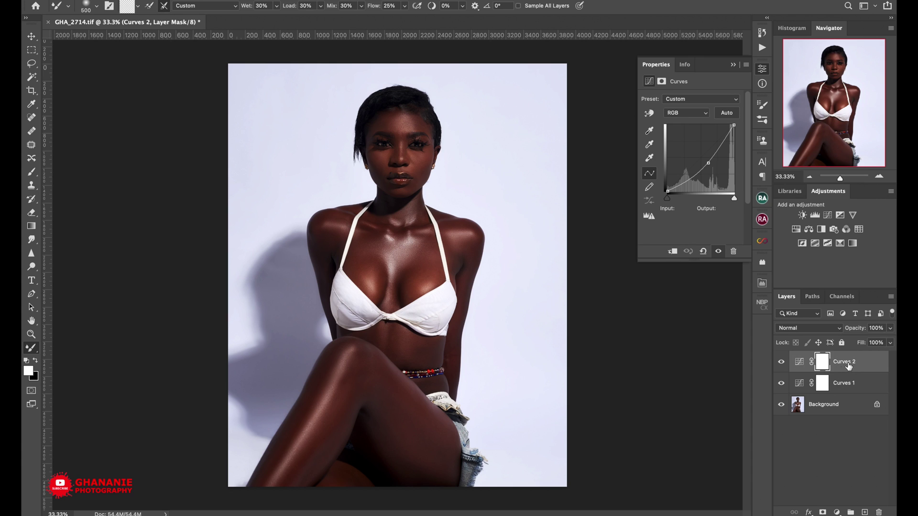
{"action": "left_click", "coordinate": [780, 362]}
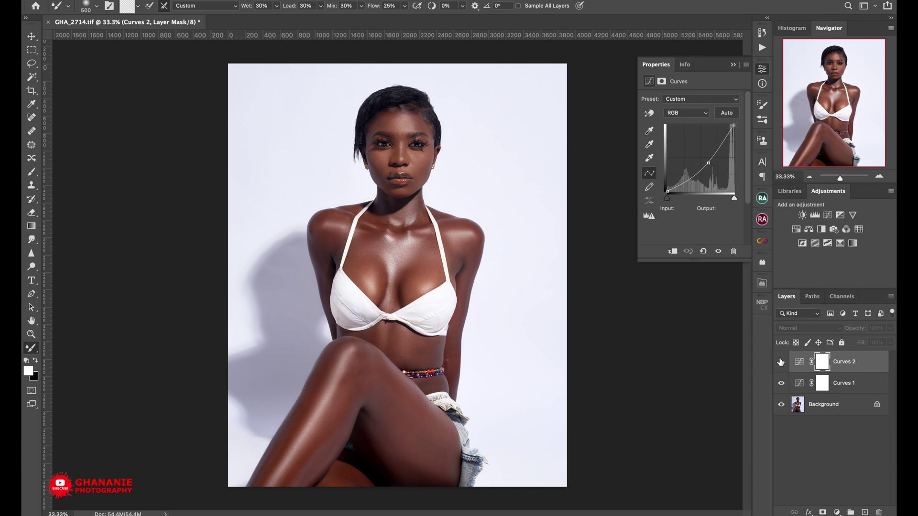
{"action": "left_click", "coordinate": [780, 384]}
{"action": "left_click", "coordinate": [780, 384]}
{"action": "double_click", "coordinate": [843, 384]}
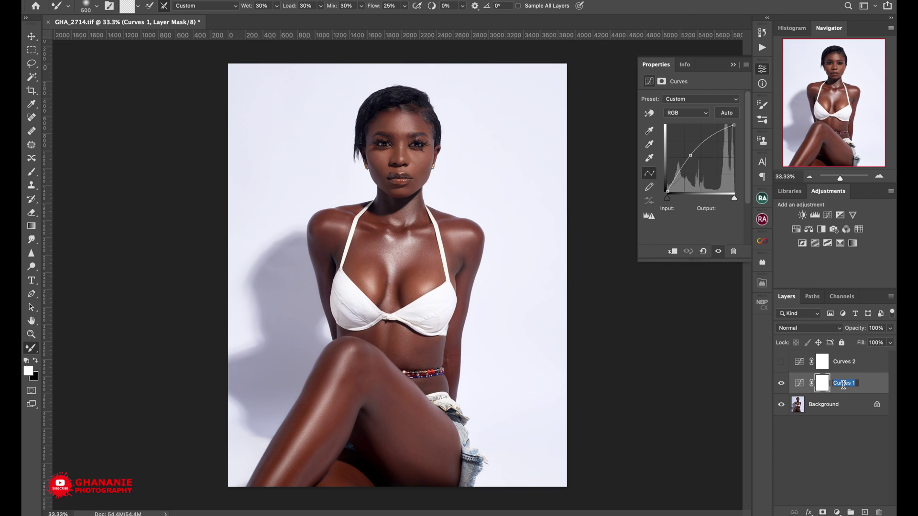
{"action": "type", "text": "Dodge"}
{"action": "key", "text": "Return"}
Step: Rename the Curves 2 layer as Burn and move it below the Dodge layer
{"action": "double_click", "coordinate": [845, 361]}
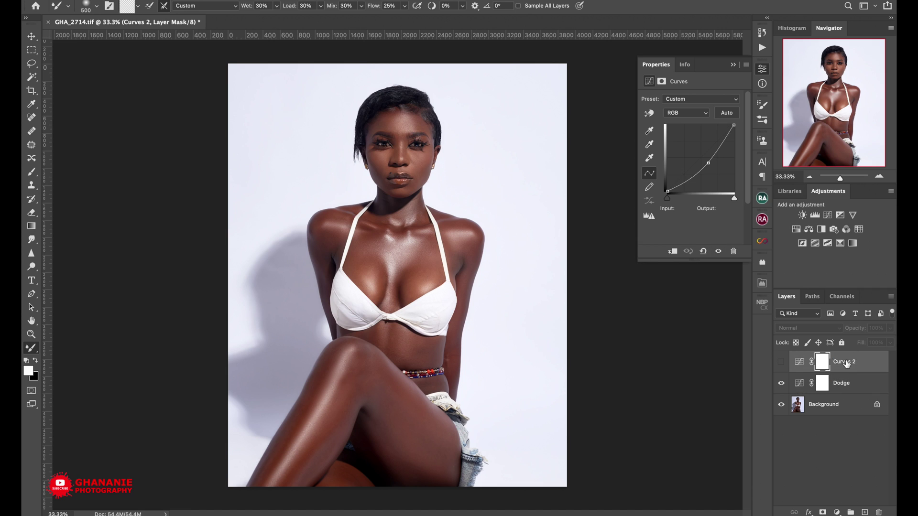
{"action": "type", "text": "Burn"}
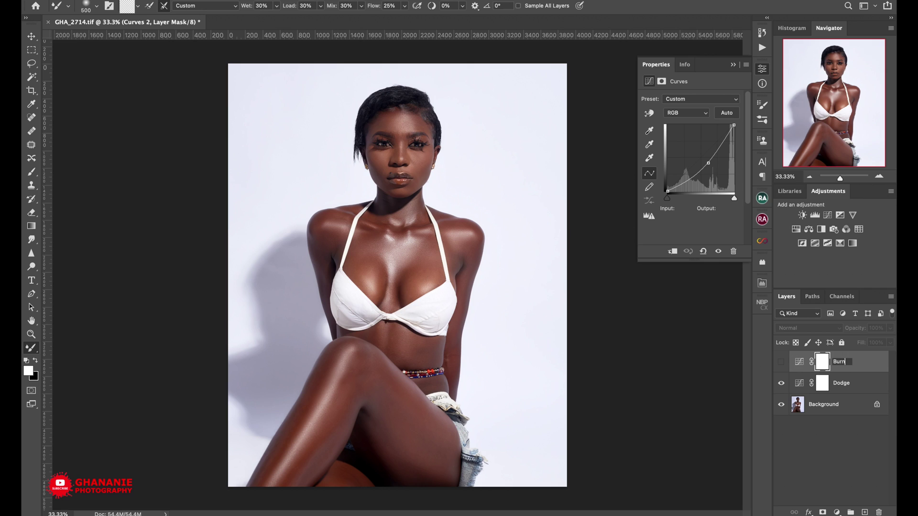
{"action": "key", "text": "Return"}
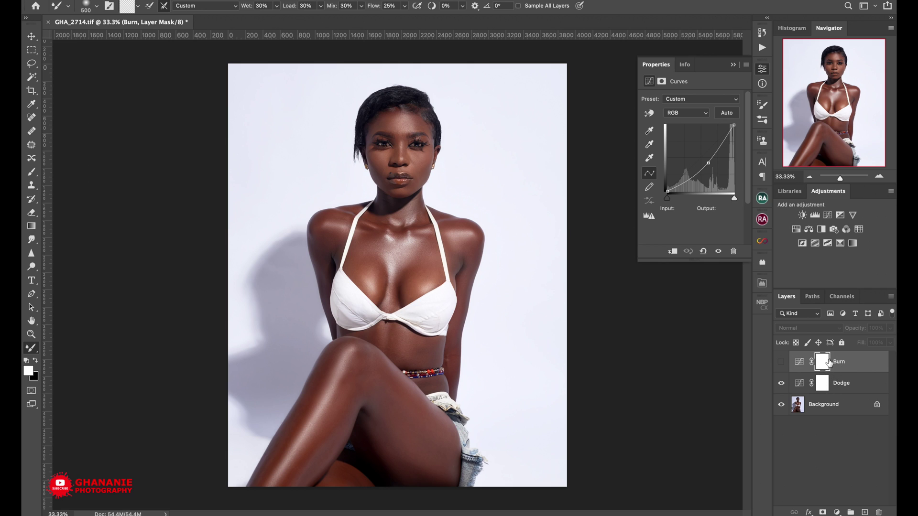
{"action": "left_click_drag", "start_coordinate": [855, 362], "coordinate": [855, 389]}
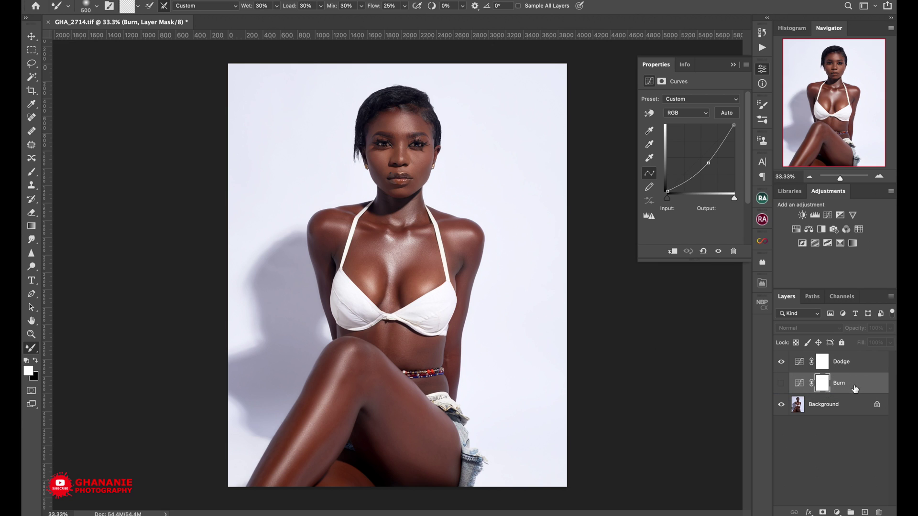
Step: Invert the Dodge and Burn layer masks to black and make both layers visible
{"action": "left_click", "coordinate": [823, 361]}
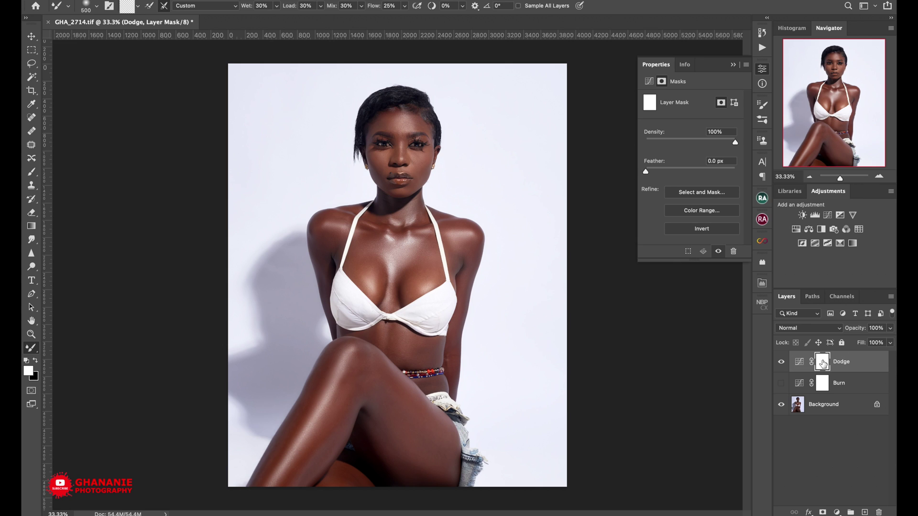
{"action": "left_click_drag", "start_coordinate": [822, 363], "coordinate": [823, 365]}
{"action": "key", "text": "ctrl+i"}
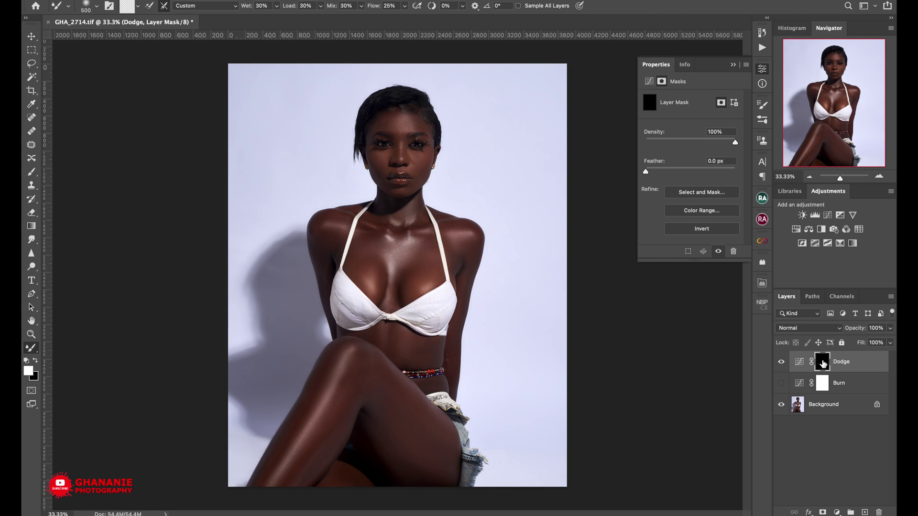
{"action": "left_click", "coordinate": [780, 384]}
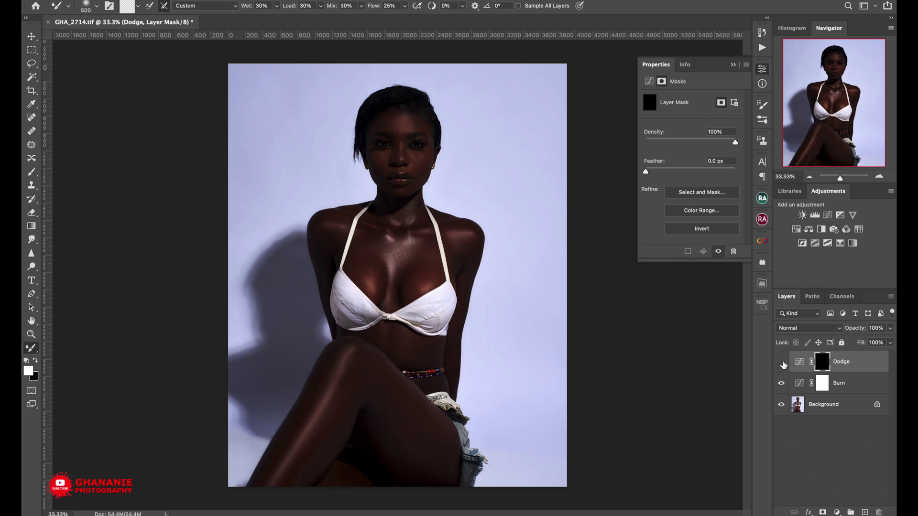
{"action": "left_click", "coordinate": [822, 383]}
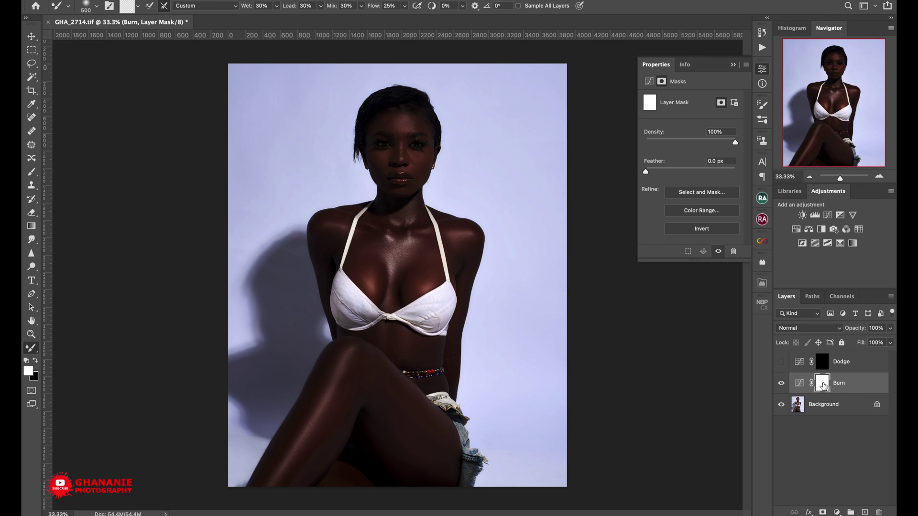
{"action": "key", "text": "ctrl+i"}
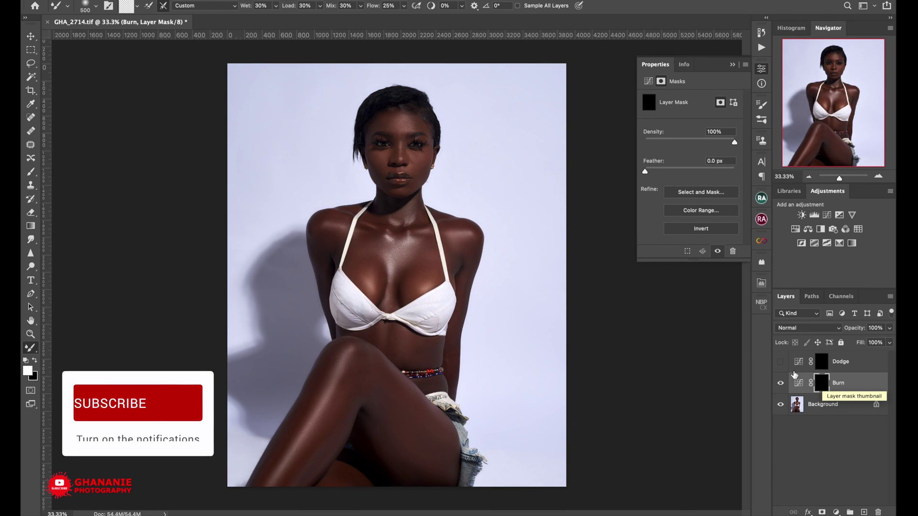
{"action": "left_click", "coordinate": [780, 361]}
{"action": "left_click", "coordinate": [815, 366]}
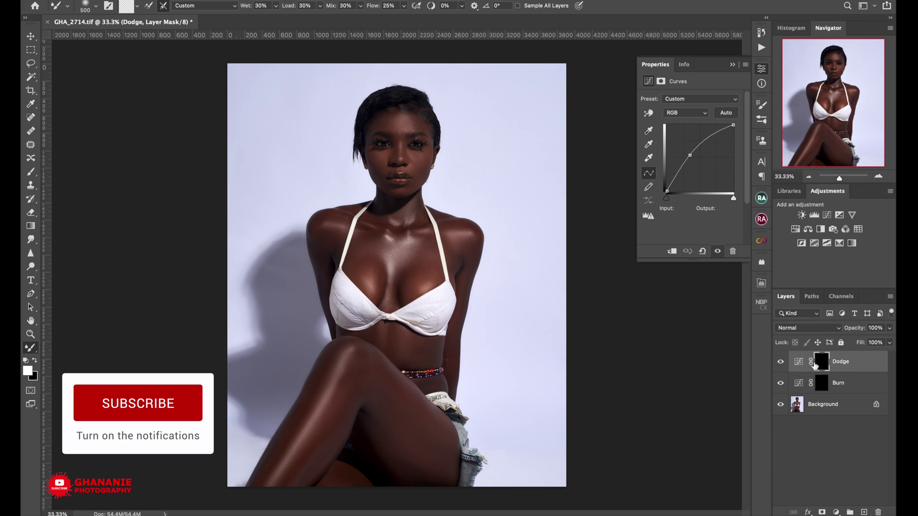
Step: Hide and reshow the Dodge and Burn layers to compare the image with and without them
{"action": "left_click", "coordinate": [781, 362]}
{"action": "left_click", "coordinate": [780, 383]}
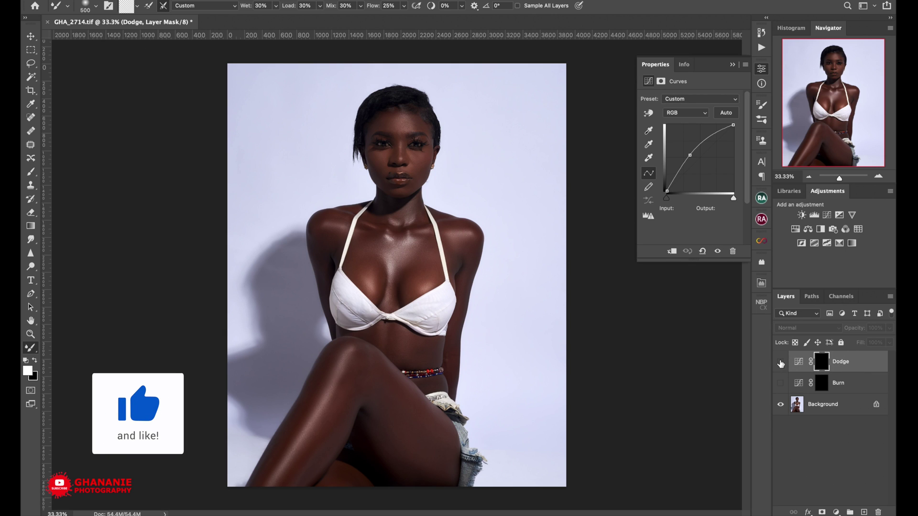
{"action": "left_click", "coordinate": [780, 362]}
{"action": "left_click", "coordinate": [780, 383]}
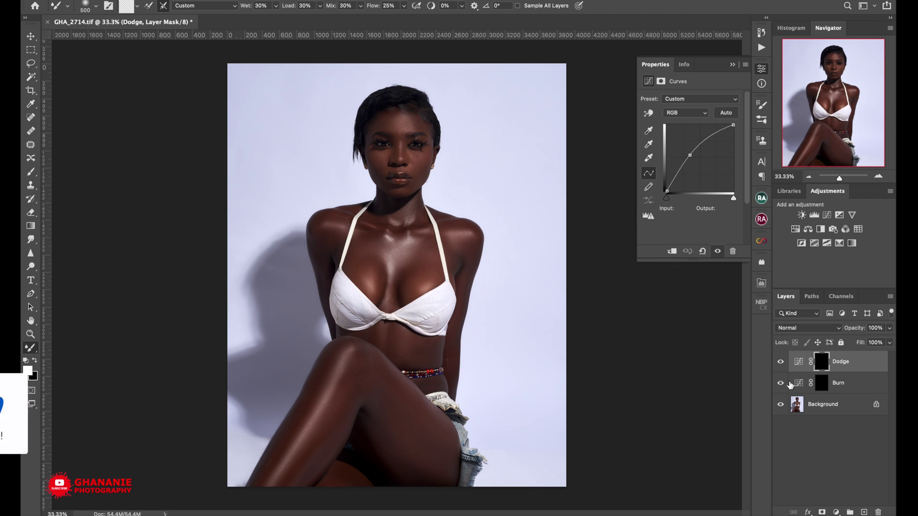
Step: Group the Dodge and Burn layers together and name the group Dodge and Burn
{"action": "left_click", "coordinate": [851, 386], "text": "shift"}
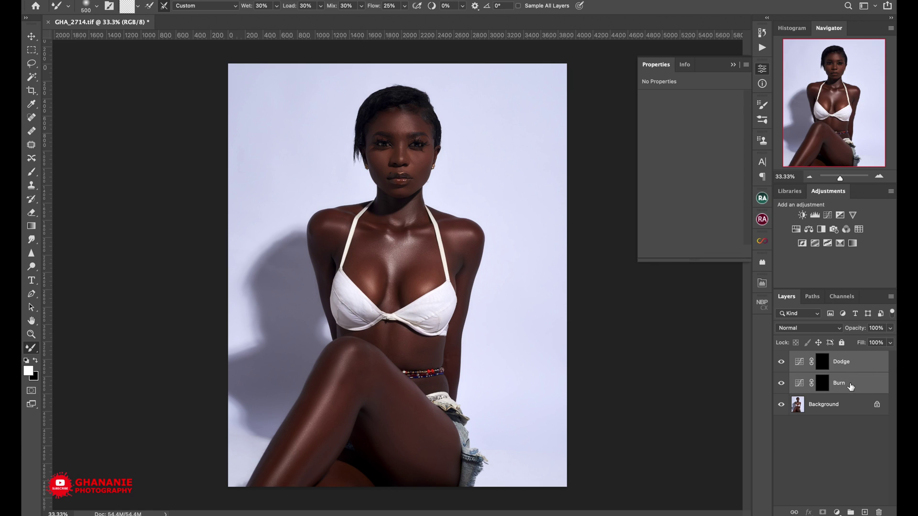
{"action": "key", "text": "ctrl+g"}
{"action": "double_click", "coordinate": [821, 357]}
{"action": "type", "text": "Dodge an"}
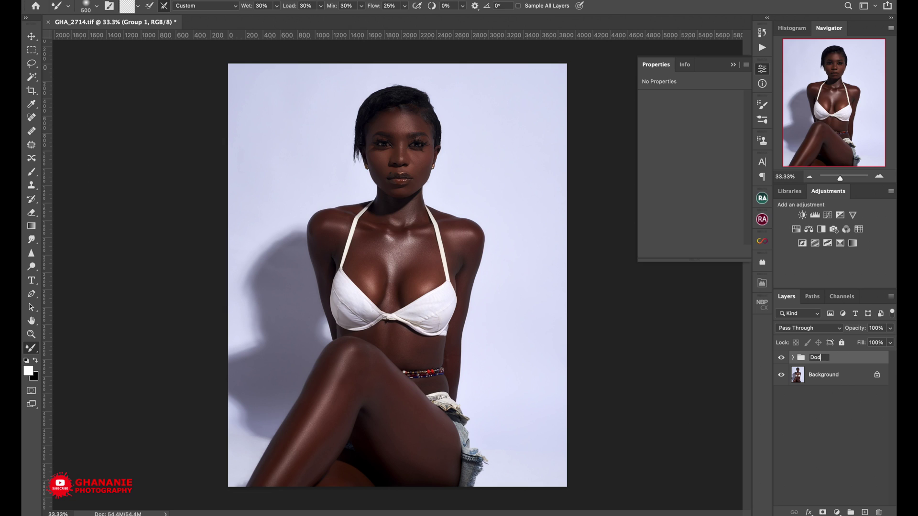
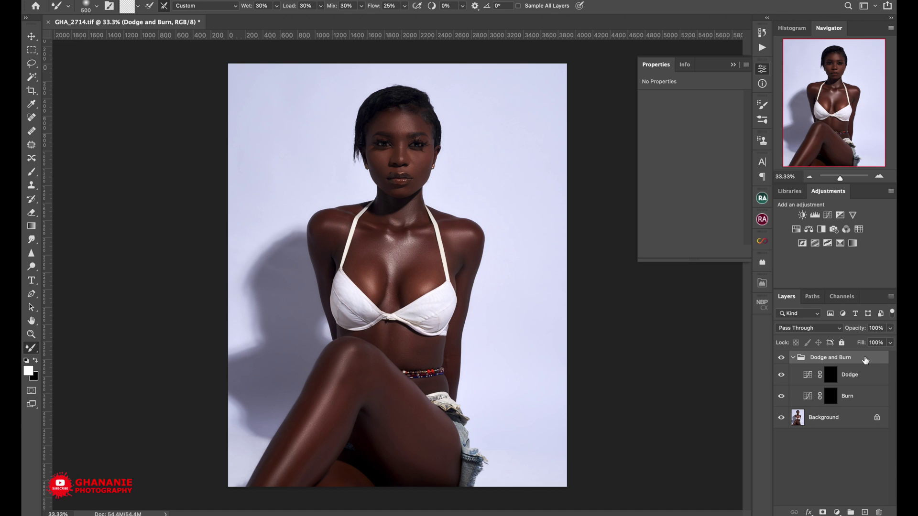
Step: Delete the Dodge and Burn group, then run the Ghananie Dodge & Burn action and expand its layer group
{"action": "key", "text": "Delete"}
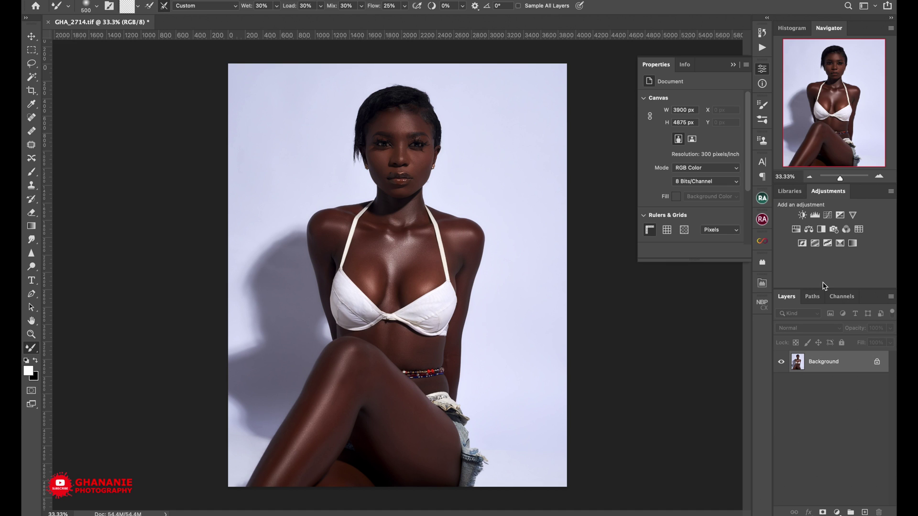
{"action": "left_click", "coordinate": [763, 47]}
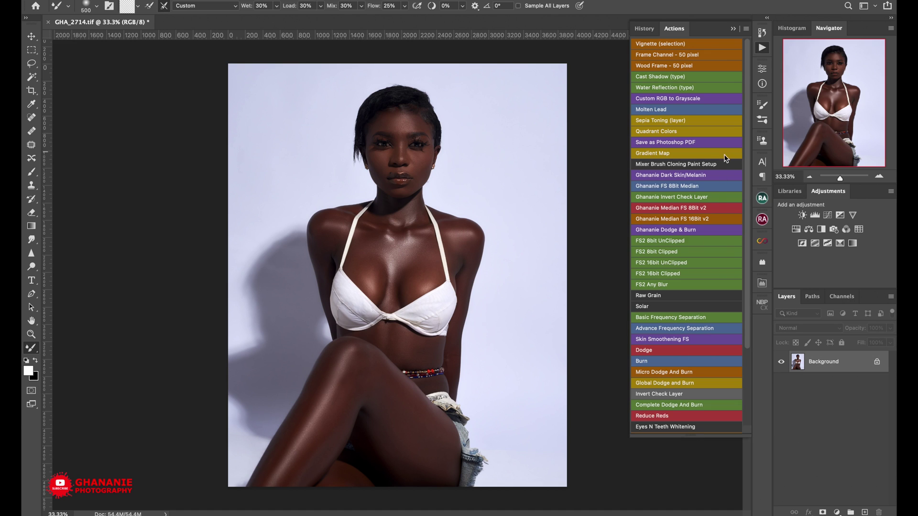
{"action": "left_click", "coordinate": [686, 232]}
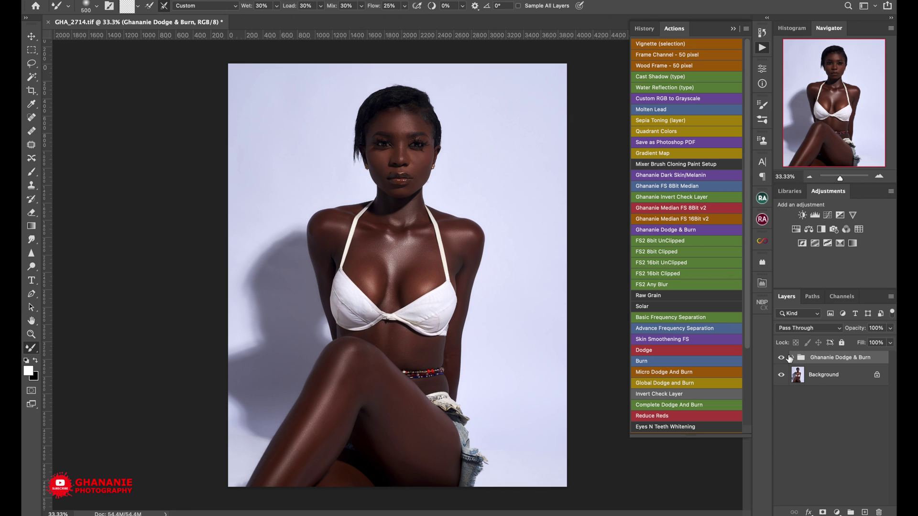
{"action": "left_click", "coordinate": [792, 358]}
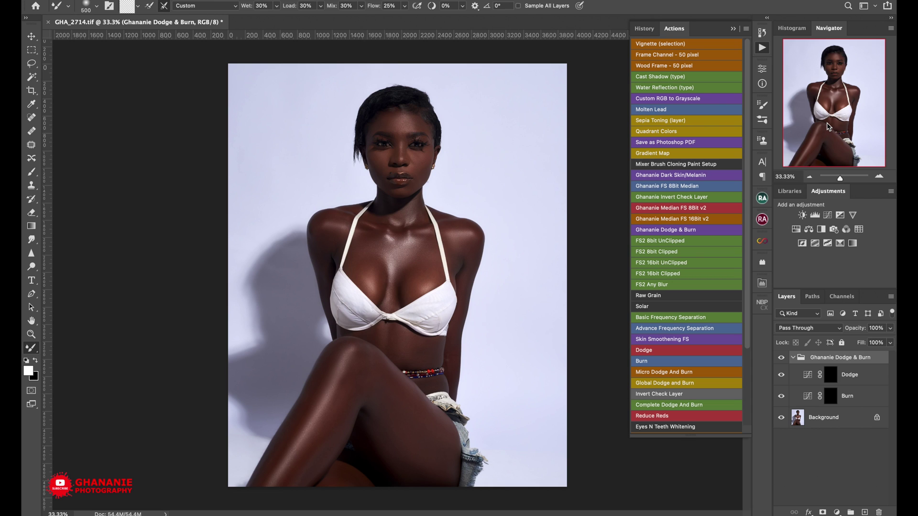
Step: Select the Dodge layer's mask and switch to the regular Brush tool
{"action": "key", "text": "alt+bracketleft"}
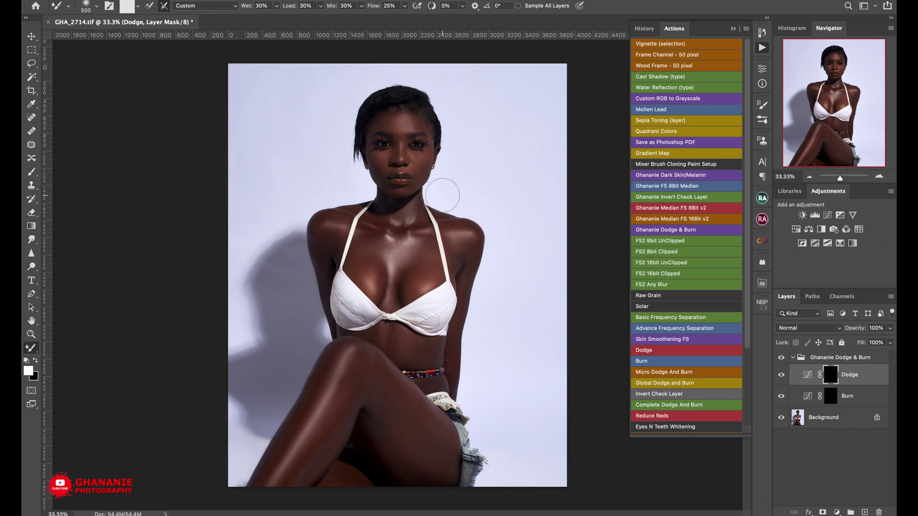
{"action": "key", "text": "shift+b"}
{"action": "key", "text": "shift+b"}
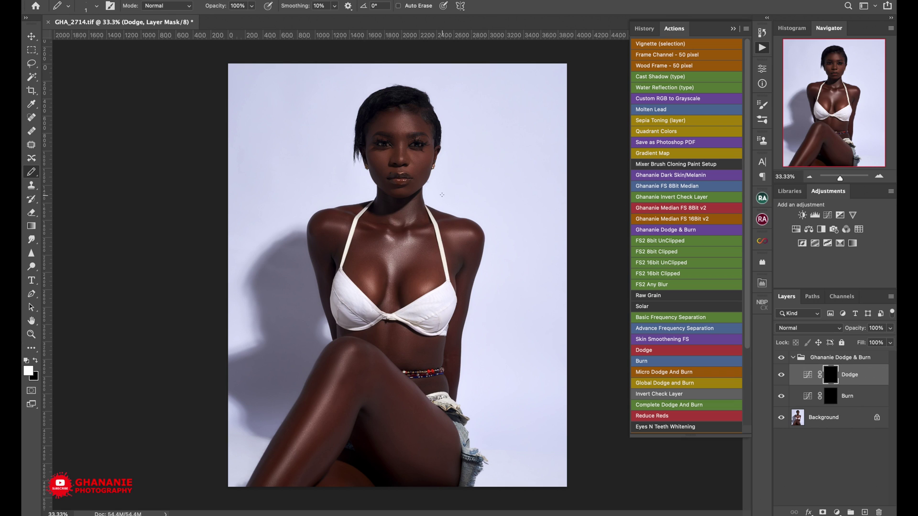
{"action": "key", "text": "shift+b"}
{"action": "key", "text": "shift+b"}
{"action": "key", "text": "shift+b"}
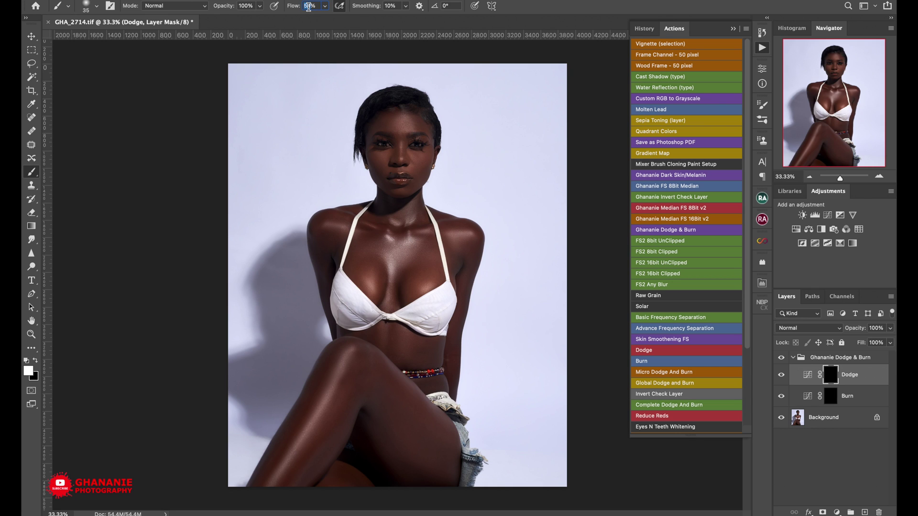
Step: Set the brush flow to 3%
{"action": "type", "text": "003"}
{"action": "key", "text": "BackSpace"}
{"action": "key", "text": "BackSpace"}
{"action": "key", "text": "BackSpace"}
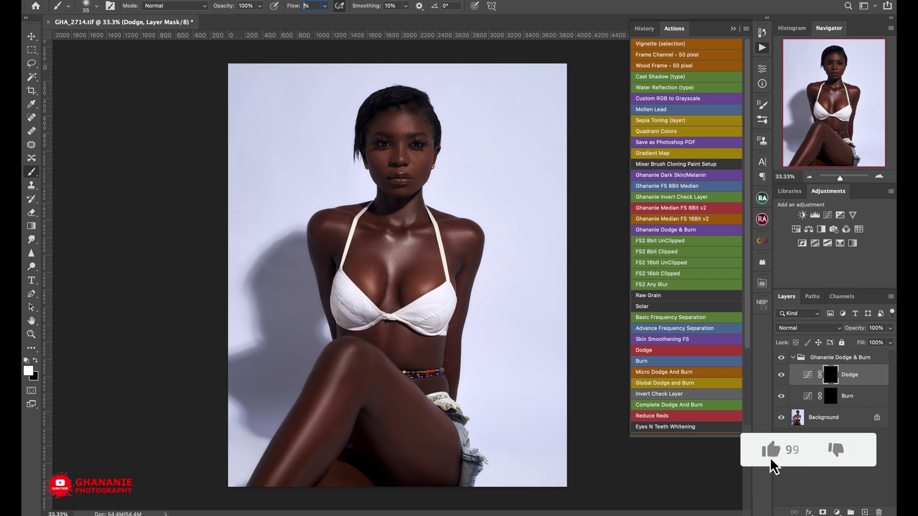
{"action": "type", "text": "3"}
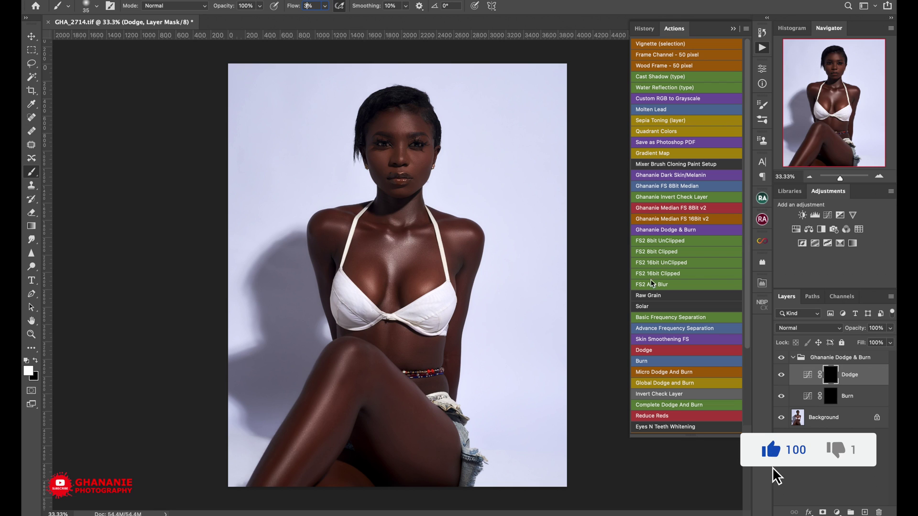
{"action": "key", "text": "Return"}
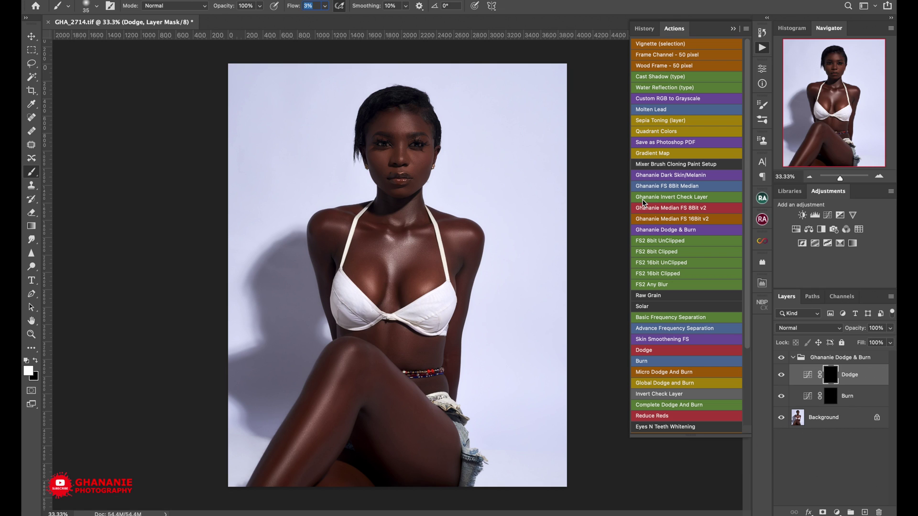
Step: Use the Soft Round brush at 0% hardness and enlarge it to 400 px
{"action": "right_click", "coordinate": [410, 144]}
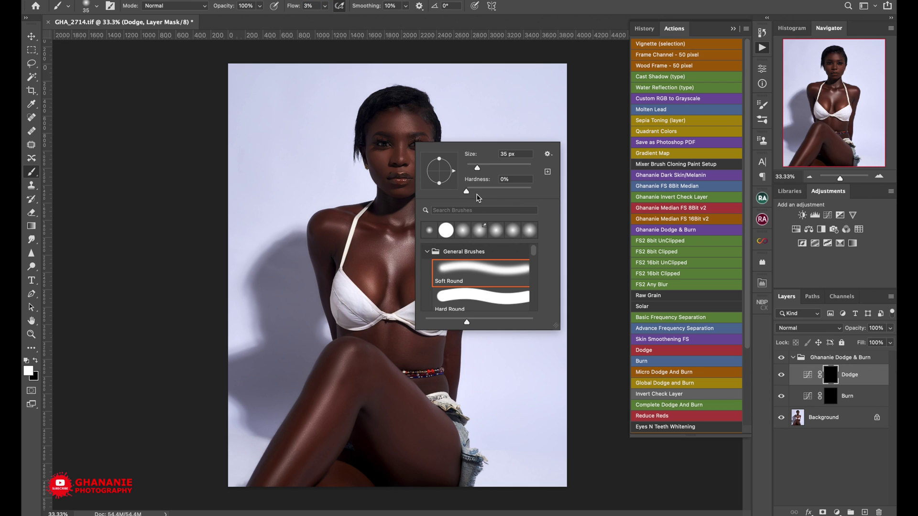
{"action": "mouse_move", "coordinate": [467, 194]}
{"action": "left_mouse_down"}
{"action": "mouse_move", "coordinate": [531, 193]}
{"action": "mouse_move", "coordinate": [469, 196]}
{"action": "left_mouse_up"}
{"action": "key", "text": "Return"}
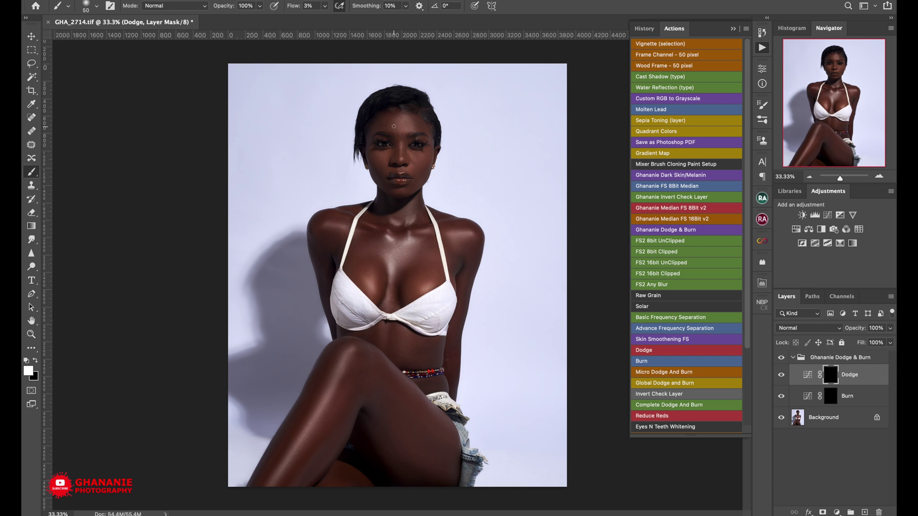
{"action": "key", "text": "bracketright"}
{"action": "key", "text": "bracketright"}
{"action": "key", "text": "bracketright"}
{"action": "key", "text": "bracketright"}
{"action": "key", "text": "bracketright"}
{"action": "key", "text": "bracketright"}
{"action": "key", "text": "bracketright"}
{"action": "key", "text": "bracketright"}
{"action": "key", "text": "bracketright"}
{"action": "key", "text": "bracketright"}
{"action": "key", "text": "bracketright"}
{"action": "key", "text": "bracketright"}
Step: Examine the highlights and shadows on the face, neck and chest at several magnifications
{"action": "key", "text": "ctrl+plus"}
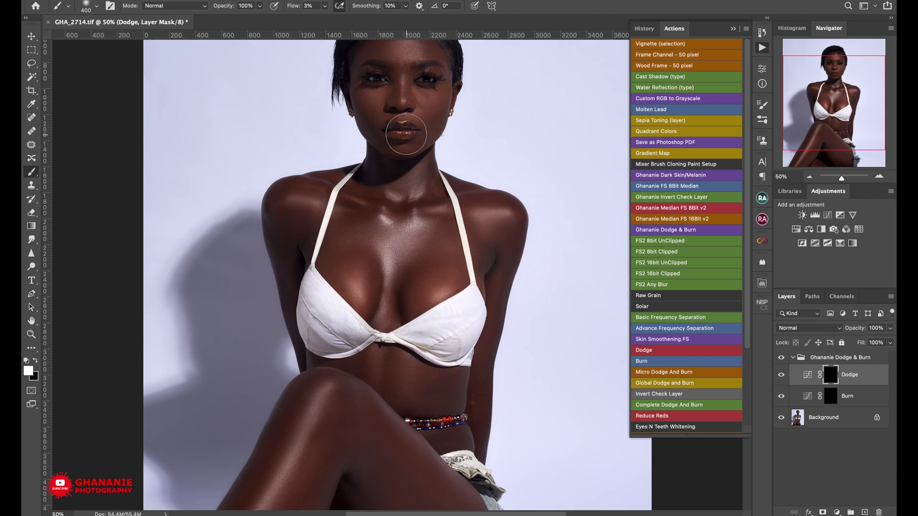
{"action": "key", "text": "ctrl+plus"}
{"action": "left_click_drag", "start_coordinate": [521, 302], "coordinate": [517, 388]}
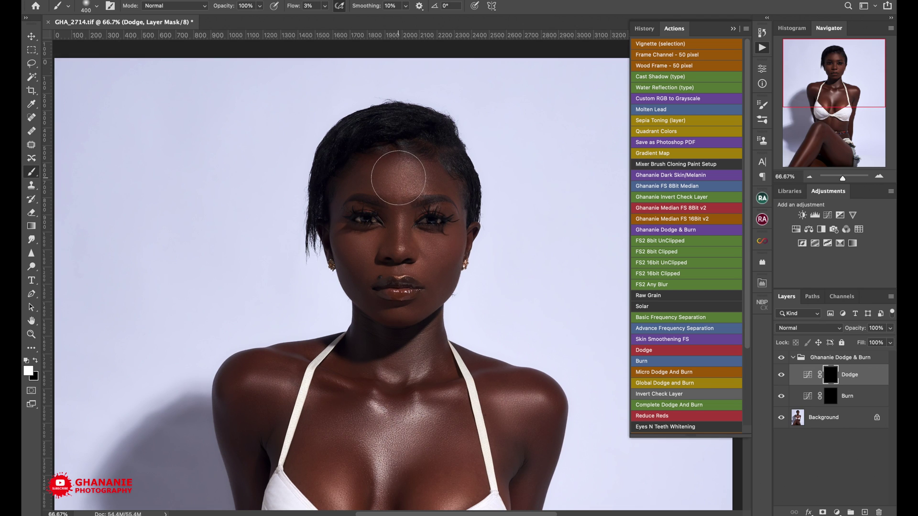
{"action": "mouse_move", "coordinate": [398, 178]}
{"action": "left_mouse_down"}
{"action": "mouse_move", "coordinate": [407, 172]}
{"action": "mouse_move", "coordinate": [399, 167]}
{"action": "mouse_move", "coordinate": [394, 180]}
{"action": "mouse_move", "coordinate": [403, 179]}
{"action": "left_mouse_up"}
{"action": "key", "text": "ctrl+minus"}
{"action": "key", "text": "ctrl+minus"}
{"action": "key", "text": "ctrl+minus"}
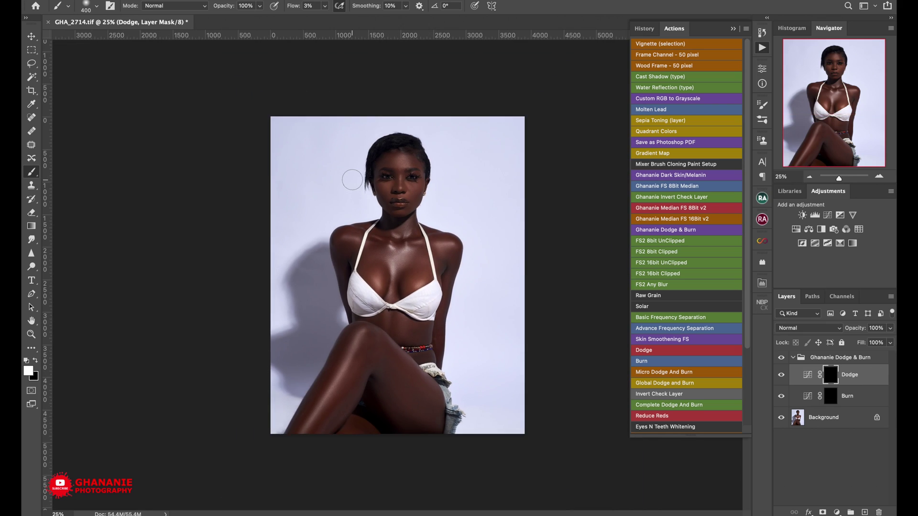
{"action": "key", "text": "ctrl+plus"}
{"action": "key", "text": "ctrl+plus"}
{"action": "key", "text": "ctrl+plus"}
{"action": "key", "text": "ctrl+plus"}
{"action": "key", "text": "ctrl+plus"}
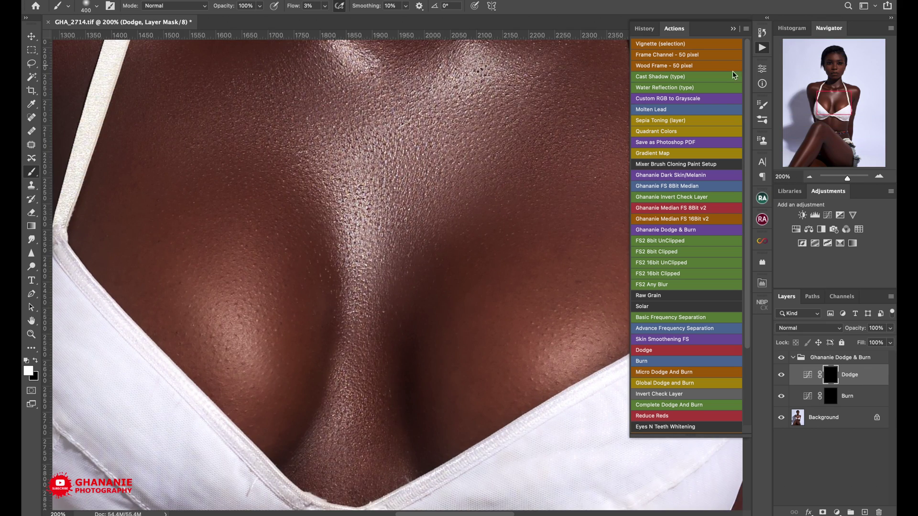
{"action": "left_click_drag", "start_coordinate": [457, 180], "coordinate": [510, 286]}
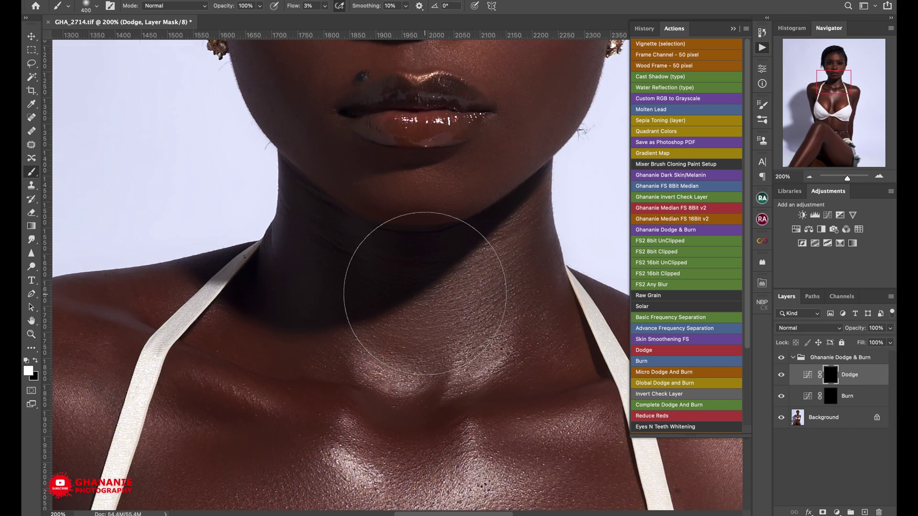
{"action": "key", "text": "ctrl+minus"}
{"action": "key", "text": "ctrl+minus"}
{"action": "key", "text": "ctrl+minus"}
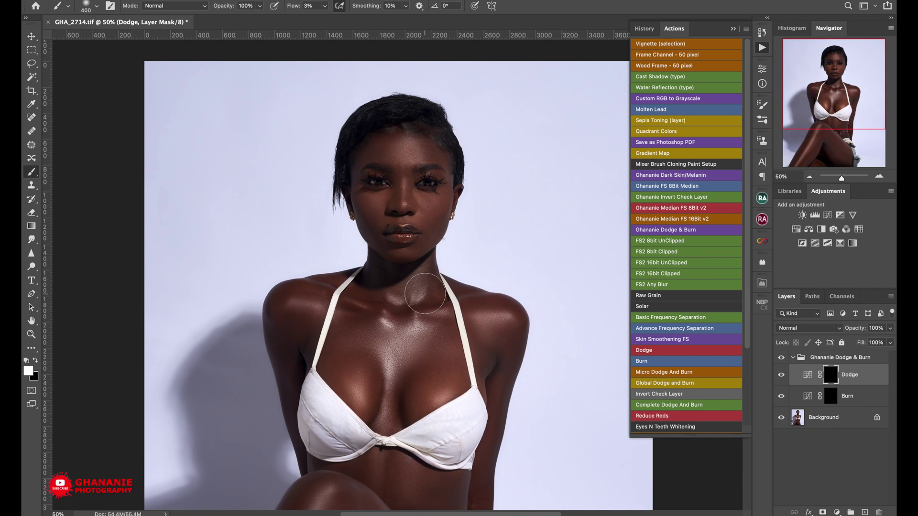
{"action": "mouse_move", "coordinate": [462, 273]}
{"action": "left_mouse_down"}
{"action": "mouse_move", "coordinate": [480, 262]}
{"action": "mouse_move", "coordinate": [472, 274]}
{"action": "left_mouse_up"}
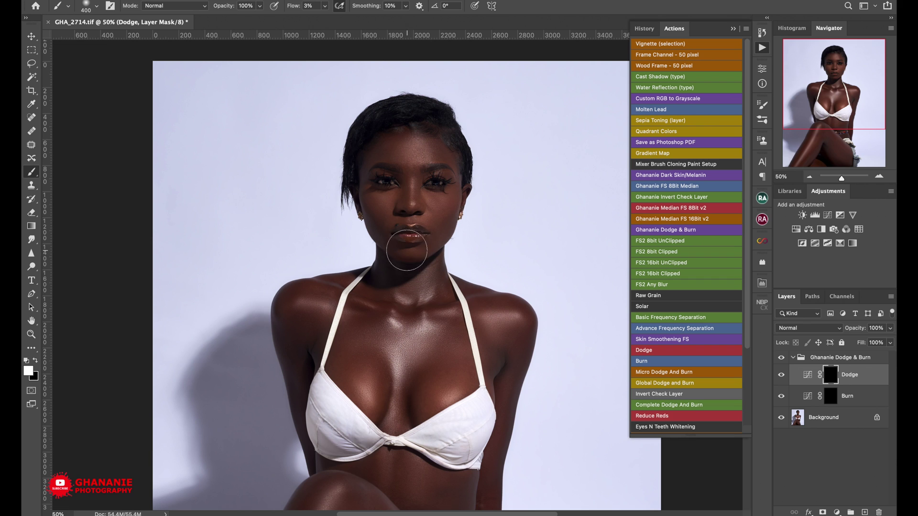
{"action": "left_click_drag", "start_coordinate": [457, 229], "coordinate": [450, 300]}
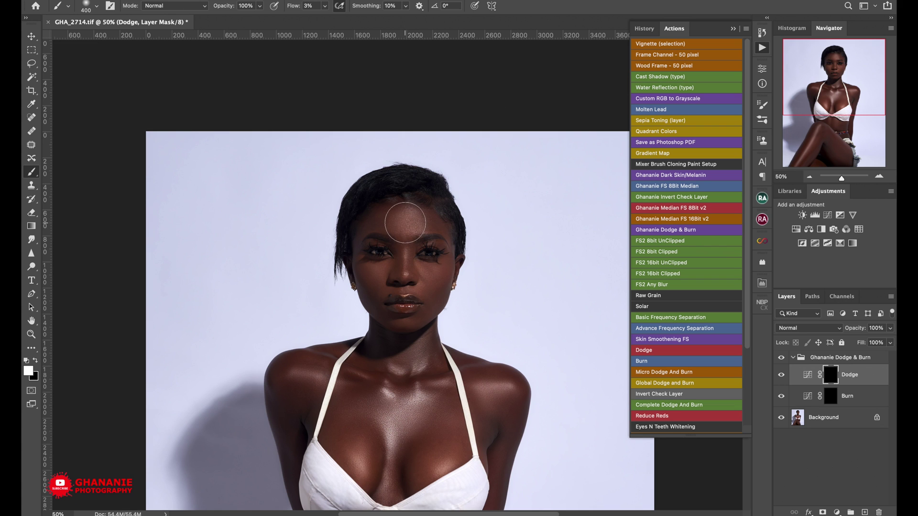
{"action": "scroll", "coordinate": [406, 225], "scroll_direction": "down", "scroll_amount": 5}
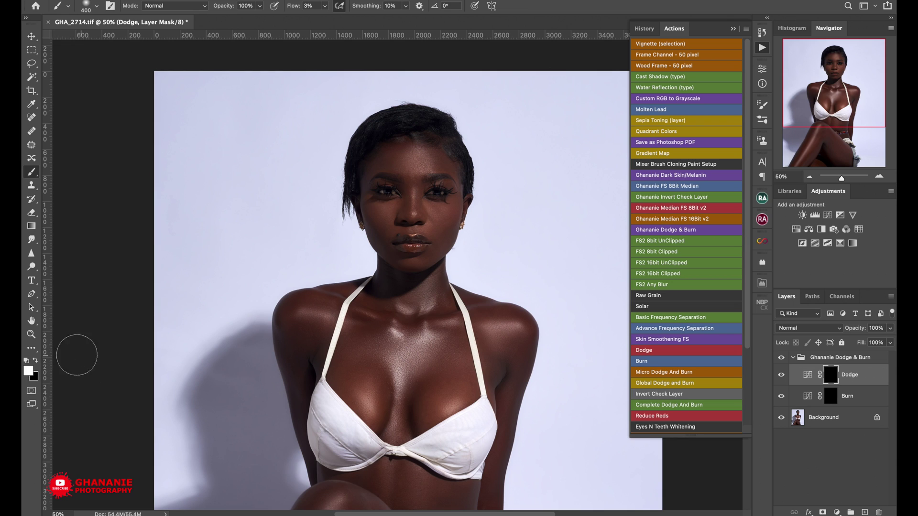
Step: Keep white as the foreground colour, reduce the brush to 200 px or less, and paint the forehead highlight on the Dodge mask
{"action": "key", "text": "x"}
{"action": "key", "text": "x"}
{"action": "mouse_move", "coordinate": [457, 157]}
{"action": "left_mouse_down"}
{"action": "mouse_move", "coordinate": [414, 167]}
{"action": "mouse_move", "coordinate": [414, 187]}
{"action": "mouse_move", "coordinate": [410, 179]}
{"action": "left_mouse_up"}
{"action": "scroll", "coordinate": [389, 67], "scroll_direction": "right", "scroll_amount": 3}
{"action": "mouse_move", "coordinate": [396, 293]}
{"action": "left_mouse_down"}
{"action": "mouse_move", "coordinate": [401, 282]}
{"action": "mouse_move", "coordinate": [412, 287]}
{"action": "mouse_move", "coordinate": [393, 271]}
{"action": "mouse_move", "coordinate": [404, 271]}
{"action": "mouse_move", "coordinate": [393, 275]}
{"action": "mouse_move", "coordinate": [406, 273]}
{"action": "mouse_move", "coordinate": [400, 267]}
{"action": "left_mouse_up"}
{"action": "mouse_move", "coordinate": [389, 163]}
{"action": "left_mouse_down"}
{"action": "mouse_move", "coordinate": [385, 211]}
{"action": "mouse_move", "coordinate": [344, 227]}
{"action": "mouse_move", "coordinate": [412, 228]}
{"action": "mouse_move", "coordinate": [382, 231]}
{"action": "mouse_move", "coordinate": [418, 210]}
{"action": "mouse_move", "coordinate": [421, 147]}
{"action": "mouse_move", "coordinate": [443, 210]}
{"action": "mouse_move", "coordinate": [375, 186]}
{"action": "mouse_move", "coordinate": [390, 186]}
{"action": "mouse_move", "coordinate": [385, 169]}
{"action": "mouse_move", "coordinate": [393, 185]}
{"action": "mouse_move", "coordinate": [383, 185]}
{"action": "mouse_move", "coordinate": [382, 168]}
{"action": "mouse_move", "coordinate": [385, 211]}
{"action": "mouse_move", "coordinate": [352, 224]}
{"action": "mouse_move", "coordinate": [421, 216]}
{"action": "mouse_move", "coordinate": [369, 238]}
{"action": "mouse_move", "coordinate": [414, 246]}
{"action": "mouse_move", "coordinate": [435, 210]}
{"action": "mouse_move", "coordinate": [430, 181]}
{"action": "mouse_move", "coordinate": [403, 162]}
{"action": "mouse_move", "coordinate": [425, 183]}
{"action": "mouse_move", "coordinate": [432, 242]}
{"action": "mouse_move", "coordinate": [394, 264]}
{"action": "mouse_move", "coordinate": [353, 154]}
{"action": "mouse_move", "coordinate": [346, 189]}
{"action": "mouse_move", "coordinate": [412, 223]}
{"action": "left_mouse_up"}
{"action": "key", "text": "bracketleft"}
{"action": "key", "text": "bracketleft"}
{"action": "key", "text": "bracketleft"}
{"action": "key", "text": "bracketleft"}
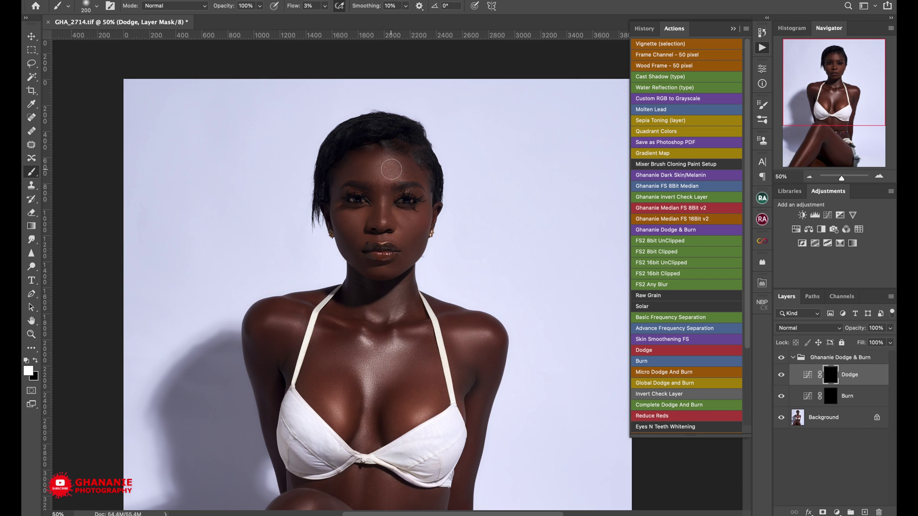
{"action": "key", "text": "bracketleft"}
{"action": "left_click_drag", "start_coordinate": [383, 170], "coordinate": [387, 173]}
Step: Paint white over the highlights on both cheeks in the Dodge mask with a brush of about 150 px
{"action": "key", "text": "bracketleft"}
{"action": "key", "text": "bracketleft"}
{"action": "key", "text": "bracketleft"}
{"action": "key", "text": "bracketleft"}
{"action": "key", "text": "bracketleft"}
{"action": "key", "text": "bracketright"}
{"action": "key", "text": "bracketright"}
{"action": "key", "text": "bracketright"}
{"action": "key", "text": "bracketright"}
{"action": "key", "text": "bracketright"}
{"action": "key", "text": "bracketleft"}
{"action": "key", "text": "bracketleft"}
{"action": "mouse_move", "coordinate": [423, 218]}
{"action": "left_mouse_down"}
{"action": "mouse_move", "coordinate": [404, 219]}
{"action": "mouse_move", "coordinate": [412, 225]}
{"action": "left_mouse_up"}
{"action": "left_click_drag", "start_coordinate": [413, 218], "coordinate": [411, 218]}
{"action": "mouse_move", "coordinate": [416, 227]}
{"action": "left_mouse_down"}
{"action": "mouse_move", "coordinate": [408, 220]}
{"action": "mouse_move", "coordinate": [417, 215]}
{"action": "mouse_move", "coordinate": [409, 224]}
{"action": "mouse_move", "coordinate": [398, 214]}
{"action": "mouse_move", "coordinate": [348, 219]}
{"action": "mouse_move", "coordinate": [356, 225]}
{"action": "left_mouse_up"}
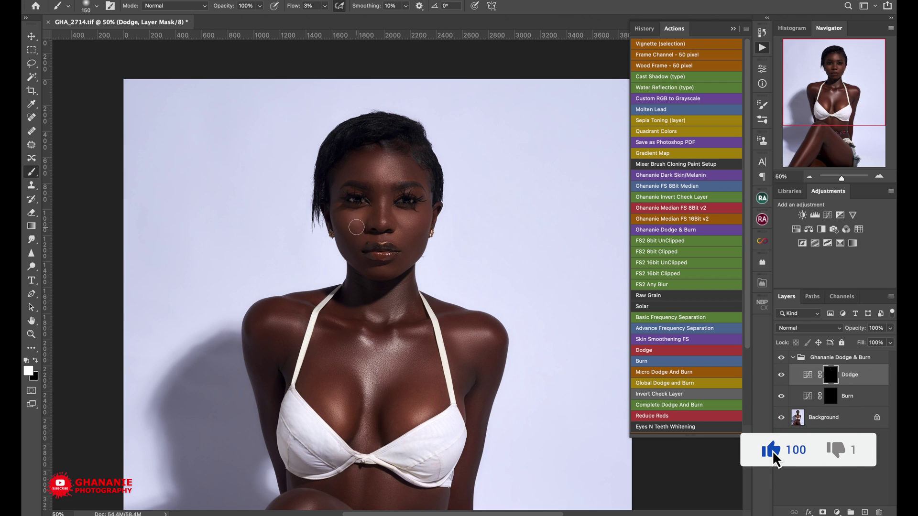
Step: Enlarge the brush to 200 px for brightening the shoulder highlights on the Dodge mask
{"action": "key", "text": "bracketleft"}
{"action": "key", "text": "bracketleft"}
{"action": "key", "text": "bracketright"}
{"action": "key", "text": "bracketright"}
{"action": "key", "text": "bracketright"}
{"action": "key", "text": "bracketright"}
{"action": "key", "text": "bracketright"}
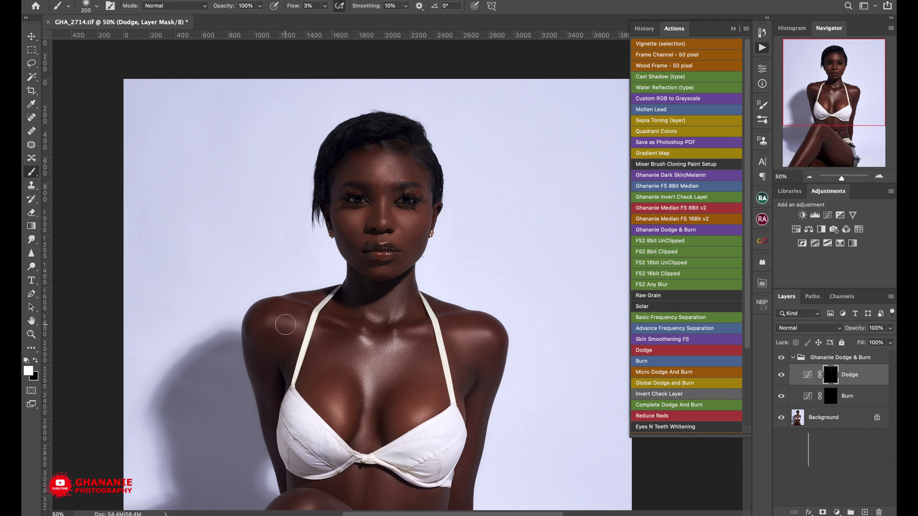
Step: Paint white over the shoulder and neck highlights in the Dodge mask, varying the brush size up to 250 px
{"action": "key", "text": "bracketleft"}
{"action": "key", "text": "bracketleft"}
{"action": "key", "text": "bracketleft"}
{"action": "key", "text": "bracketright"}
{"action": "key", "text": "bracketleft"}
{"action": "key", "text": "bracketright"}
{"action": "key", "text": "bracketright"}
{"action": "key", "text": "bracketright"}
{"action": "key", "text": "bracketright"}
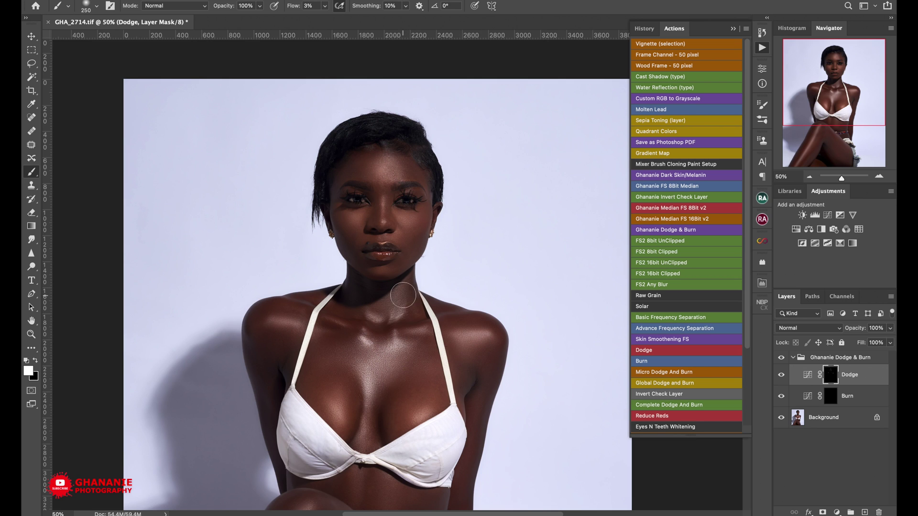
{"action": "key", "text": "bracketleft"}
{"action": "key", "text": "bracketleft"}
{"action": "key", "text": "bracketleft"}
{"action": "key", "text": "bracketleft"}
{"action": "key", "text": "bracketleft"}
Step: Brighten the chest highlights on the Dodge mask, using brush sizes up to 400 px and finishing at 300 px
{"action": "left_click_drag", "start_coordinate": [439, 370], "coordinate": [433, 245]}
{"action": "key", "text": "bracketright"}
{"action": "key", "text": "bracketright"}
{"action": "key", "text": "bracketright"}
{"action": "key", "text": "bracketright"}
{"action": "key", "text": "bracketright"}
{"action": "key", "text": "bracketright"}
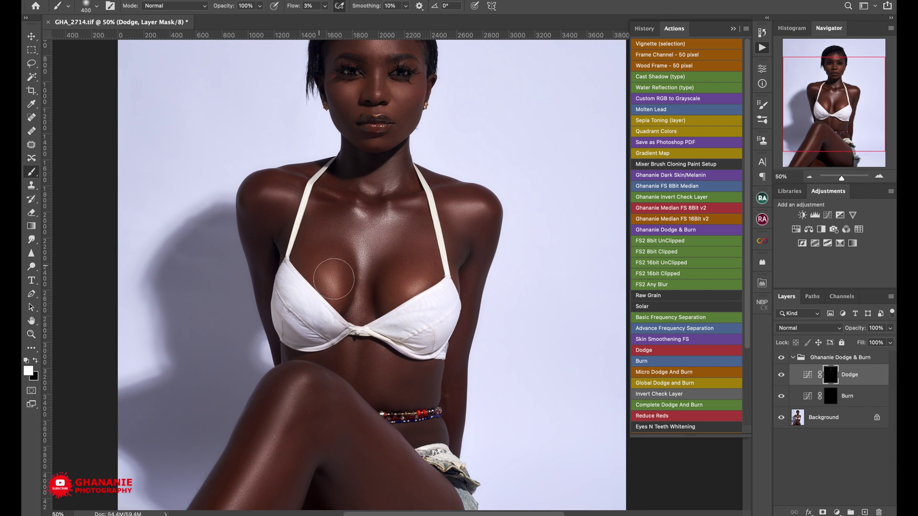
{"action": "key", "text": "bracketleft"}
{"action": "key", "text": "bracketleft"}
{"action": "key", "text": "bracketleft"}
{"action": "key", "text": "bracketleft"}
{"action": "key", "text": "bracketleft"}
{"action": "key", "text": "bracketright"}
{"action": "key", "text": "bracketright"}
{"action": "key", "text": "bracketright"}
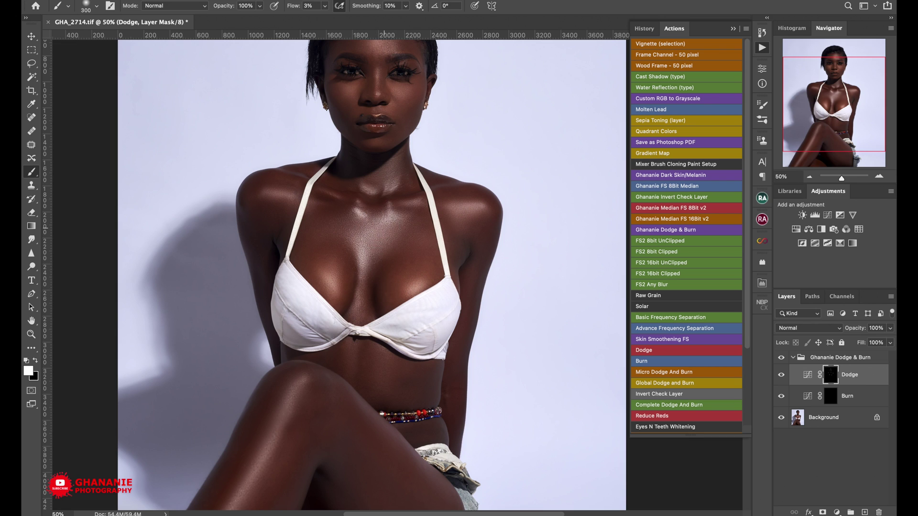
Step: Brighten the highlights along the thigh, knee and shin on the Dodge mask, reducing the brush to 175 px
{"action": "left_click_drag", "start_coordinate": [401, 341], "coordinate": [394, 117]}
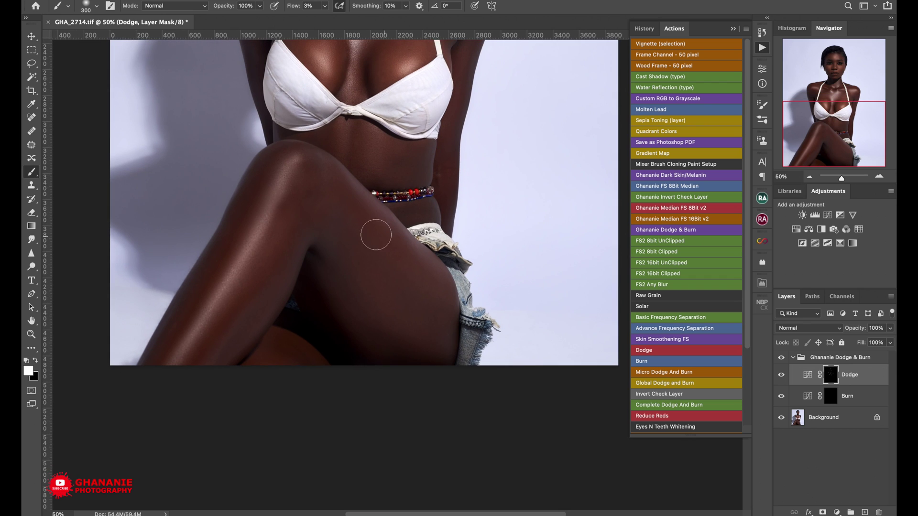
{"action": "key", "text": "bracketright"}
{"action": "key", "text": "bracketright"}
{"action": "key", "text": "bracketleft"}
{"action": "key", "text": "bracketleft"}
{"action": "key", "text": "bracketleft"}
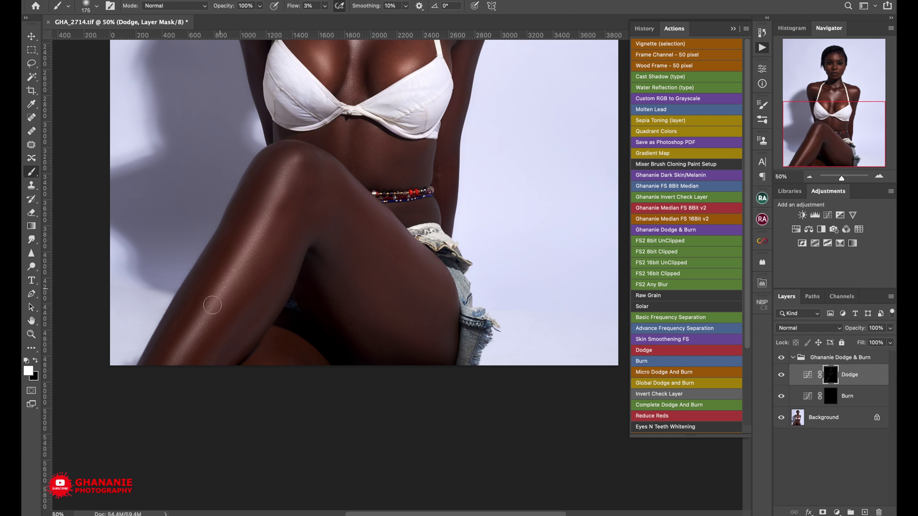
{"action": "key", "text": "bracketleft"}
Step: Hide and reshow the Ghananie Dodge & Burn group to compare the portrait before and after dodging
{"action": "left_click_drag", "start_coordinate": [442, 249], "coordinate": [448, 364]}
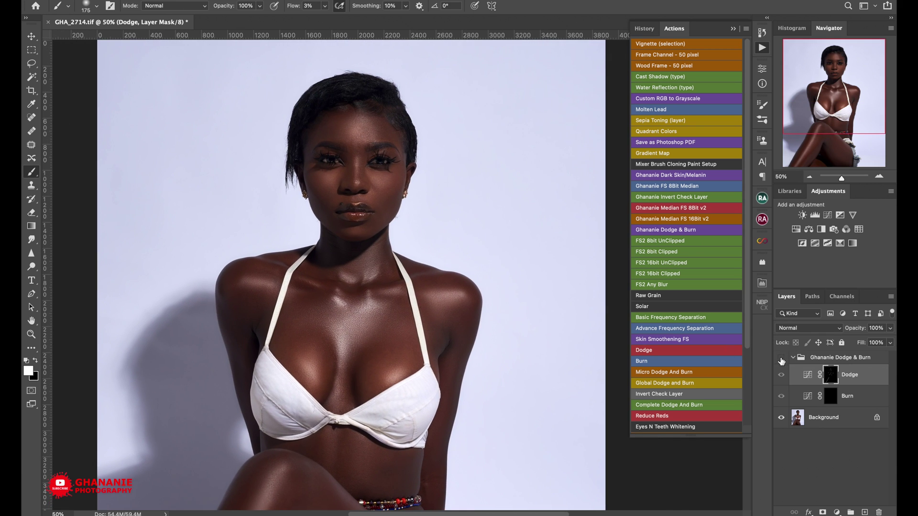
{"action": "left_click", "coordinate": [781, 359]}
{"action": "left_click", "coordinate": [781, 359]}
{"action": "left_click", "coordinate": [781, 359]}
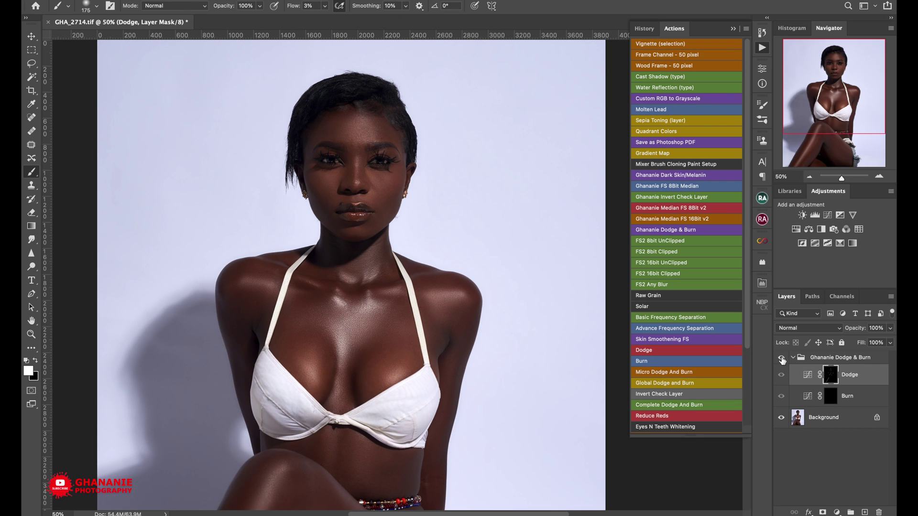
{"action": "left_click", "coordinate": [781, 359]}
Step: Select the Burn layer's mask, enlarge the brush to 300 px, and paint white over the upper forehead
{"action": "left_click", "coordinate": [835, 399]}
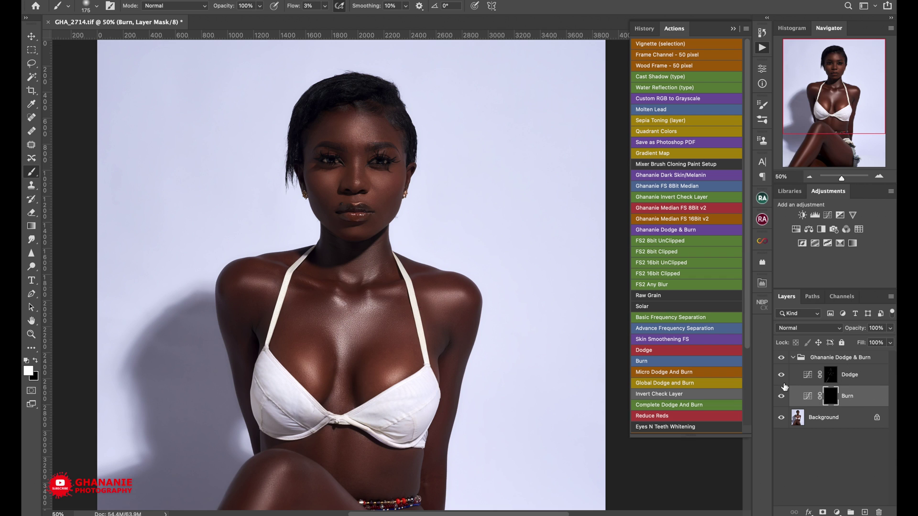
{"action": "left_click_drag", "start_coordinate": [393, 191], "coordinate": [443, 222]}
{"action": "key", "text": "bracketright"}
{"action": "key", "text": "bracketright"}
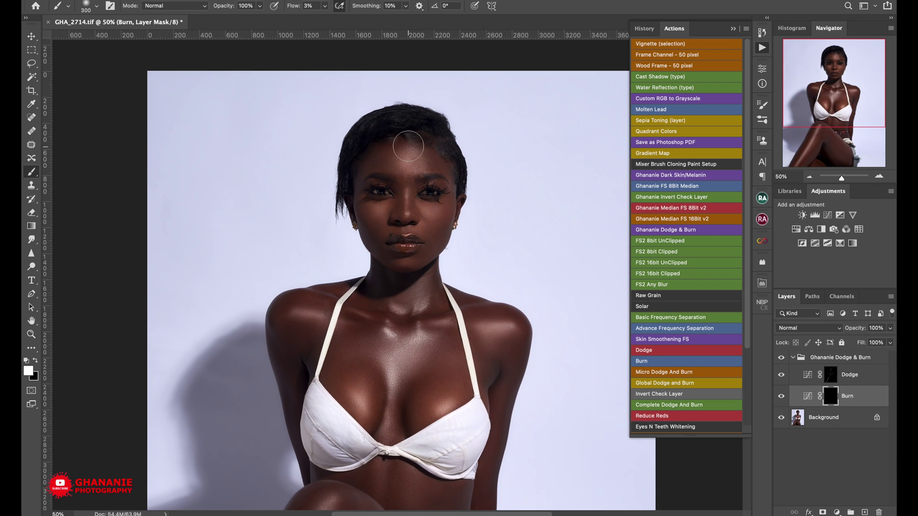
{"action": "mouse_move", "coordinate": [398, 145]}
{"action": "left_mouse_down"}
{"action": "mouse_move", "coordinate": [367, 164]}
{"action": "mouse_move", "coordinate": [396, 149]}
{"action": "mouse_move", "coordinate": [381, 159]}
{"action": "mouse_move", "coordinate": [432, 154]}
{"action": "left_mouse_up"}
Step: Deepen the shadow areas around the face on the Burn mask, adjusting the brush size to each area
{"action": "key", "text": "bracketleft"}
{"action": "key", "text": "bracketleft"}
{"action": "key", "text": "bracketleft"}
{"action": "key", "text": "bracketright"}
{"action": "key", "text": "bracketright"}
{"action": "key", "text": "bracketleft"}
{"action": "key", "text": "bracketleft"}
{"action": "key", "text": "bracketleft"}
{"action": "key", "text": "bracketright"}
{"action": "key", "text": "bracketright"}
{"action": "key", "text": "bracketright"}
{"action": "key", "text": "bracketleft"}
{"action": "key", "text": "bracketleft"}
{"action": "key", "text": "bracketleft"}
{"action": "key", "text": "bracketright"}
{"action": "key", "text": "bracketright"}
Step: Deepen the shadows on the shoulders, arms and torso on the Burn mask, varying the brush size around 200 px
{"action": "left_click_drag", "start_coordinate": [466, 346], "coordinate": [425, 189]}
{"action": "key", "text": "bracketright"}
{"action": "key", "text": "bracketright"}
{"action": "key", "text": "bracketright"}
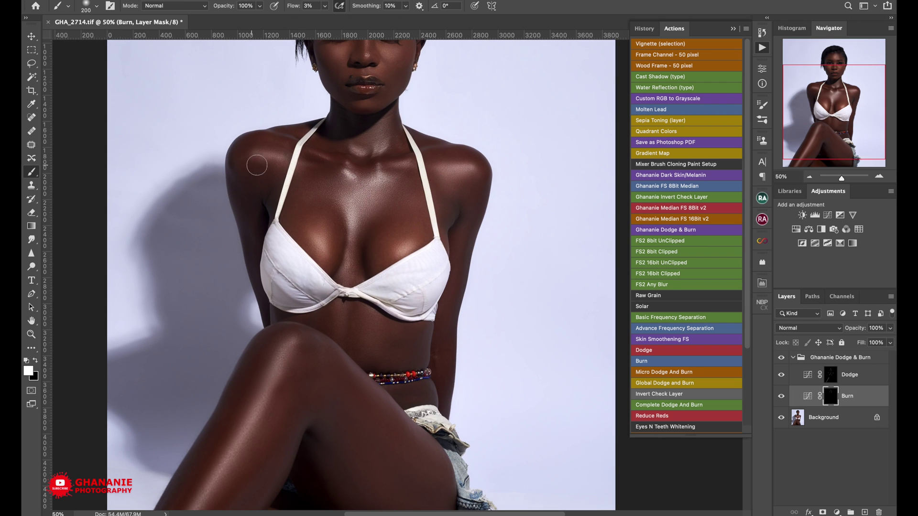
{"action": "key", "text": "bracketleft"}
{"action": "key", "text": "bracketleft"}
{"action": "key", "text": "bracketleft"}
{"action": "key", "text": "bracketleft"}
{"action": "key", "text": "bracketright"}
{"action": "key", "text": "bracketright"}
{"action": "key", "text": "bracketright"}
{"action": "key", "text": "bracketright"}
{"action": "key", "text": "bracketleft"}
{"action": "key", "text": "bracketright"}
{"action": "key", "text": "bracketright"}
{"action": "key", "text": "bracketright"}
{"action": "key", "text": "bracketright"}
{"action": "key", "text": "bracketright"}
{"action": "key", "text": "bracketleft"}
{"action": "key", "text": "bracketleft"}
{"action": "key", "text": "bracketleft"}
{"action": "key", "text": "bracketleft"}
Step: Deepen the shadows on the thighs and lower leg on the Burn mask, varying the brush size between 250 and 600 px
{"action": "left_click_drag", "start_coordinate": [447, 291], "coordinate": [480, 80]}
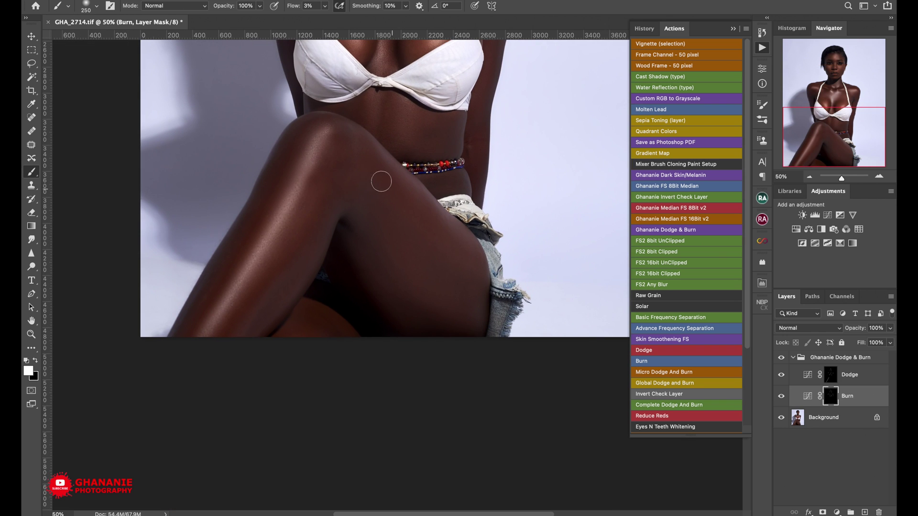
{"action": "key", "text": "bracketright"}
{"action": "key", "text": "bracketright"}
{"action": "key", "text": "bracketright"}
{"action": "key", "text": "bracketright"}
{"action": "key", "text": "bracketright"}
{"action": "key", "text": "bracketleft"}
{"action": "key", "text": "bracketleft"}
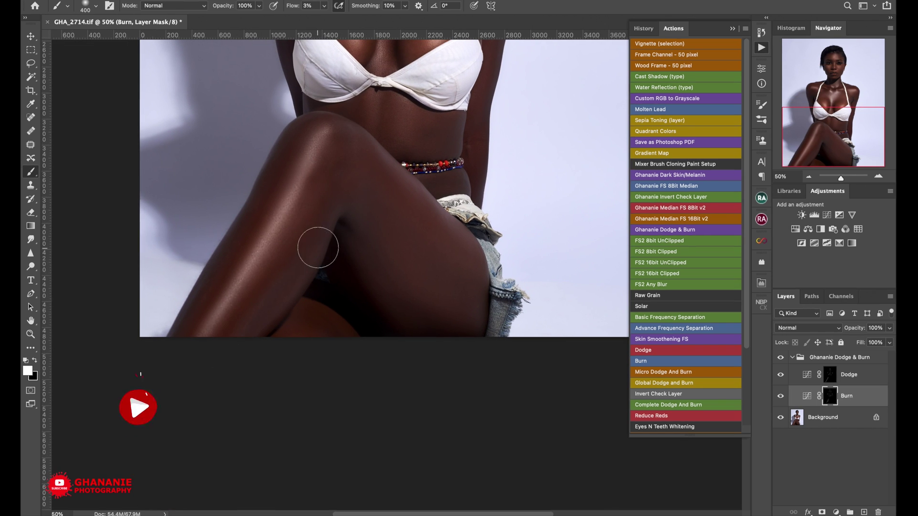
{"action": "key", "text": "bracketright"}
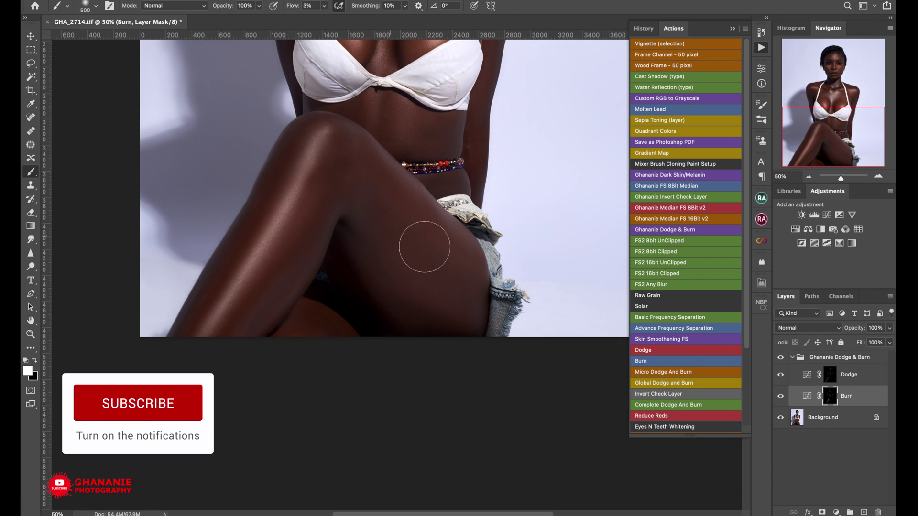
{"action": "key", "text": "bracketright"}
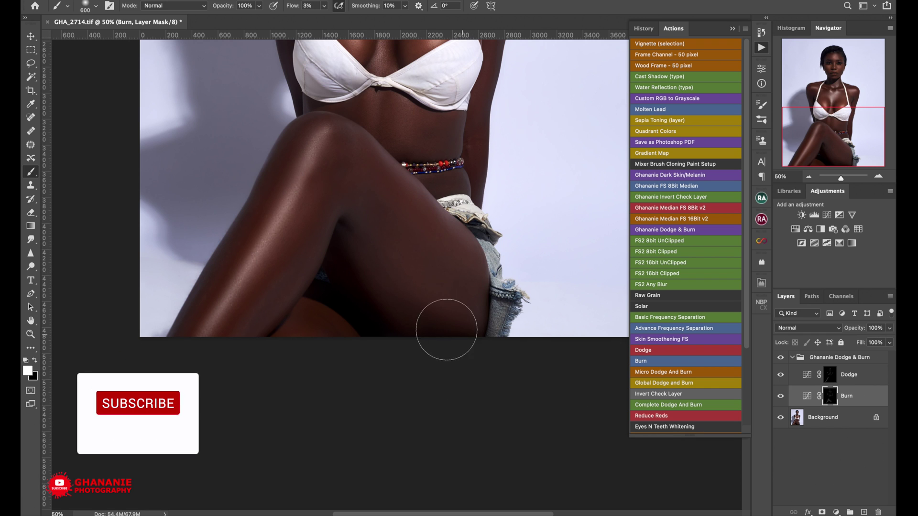
{"action": "key", "text": "bracketleft"}
{"action": "key", "text": "bracketleft"}
{"action": "key", "text": "bracketleft"}
{"action": "key", "text": "bracketleft"}
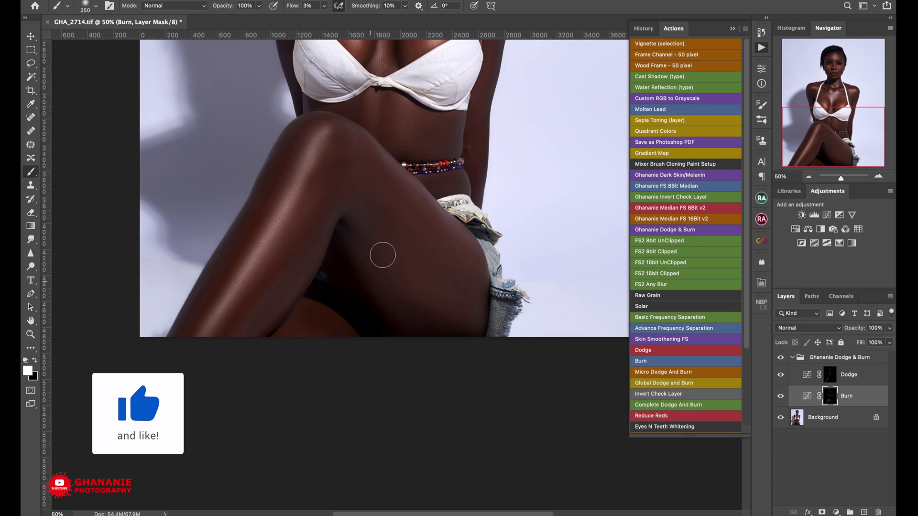
Step: Hide and reshow the Ghananie Dodge & Burn group to compare the upper body and the whole portrait before and after retouching
{"action": "left_click_drag", "start_coordinate": [444, 268], "coordinate": [459, 408]}
{"action": "left_click_drag", "start_coordinate": [430, 284], "coordinate": [420, 117]}
{"action": "left_click", "coordinate": [781, 357]}
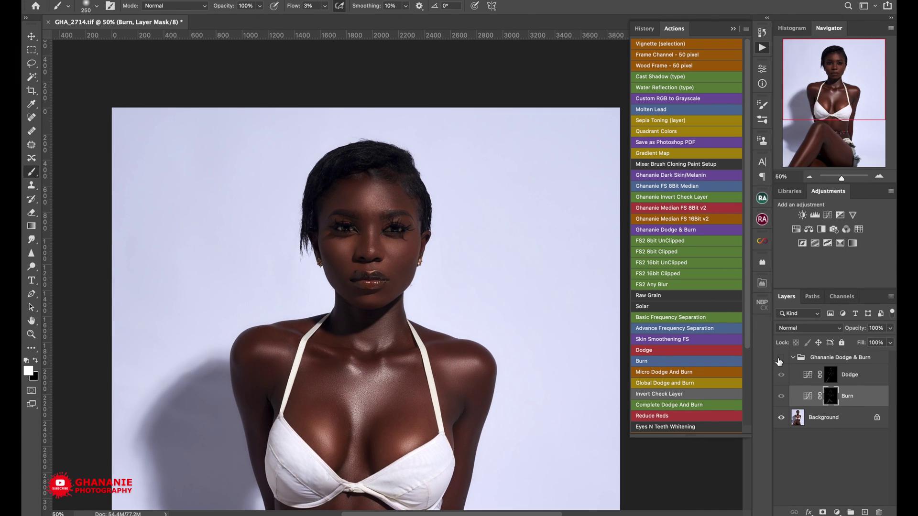
{"action": "left_click", "coordinate": [780, 358]}
{"action": "left_click", "coordinate": [781, 359]}
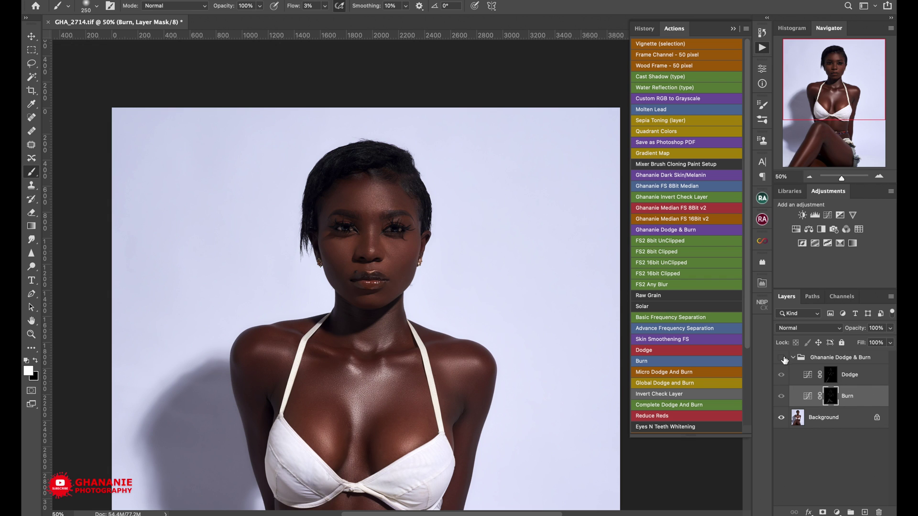
{"action": "left_click", "coordinate": [782, 359]}
{"action": "mouse_move", "coordinate": [525, 365]}
{"action": "left_mouse_down"}
{"action": "mouse_move", "coordinate": [537, 277]}
{"action": "mouse_move", "coordinate": [526, 299]}
{"action": "mouse_move", "coordinate": [510, 301]}
{"action": "left_mouse_up"}
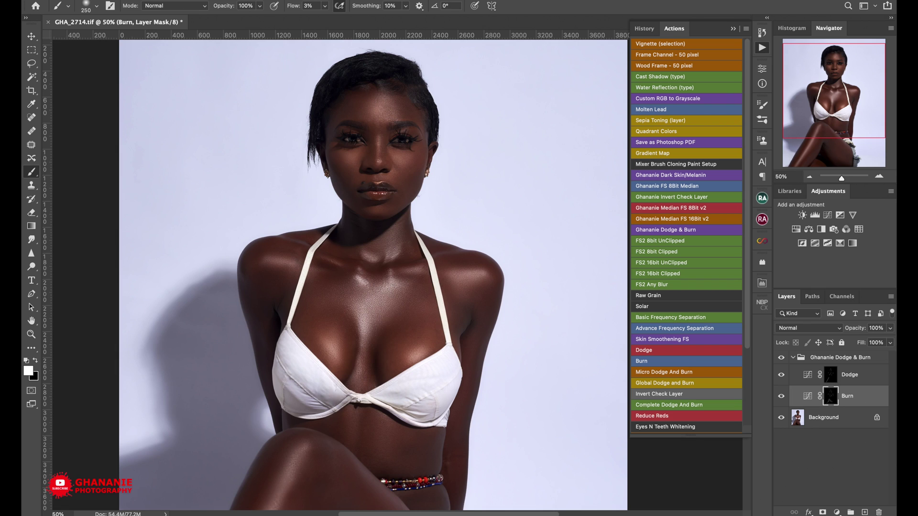
{"action": "key", "text": "ctrl+minus"}
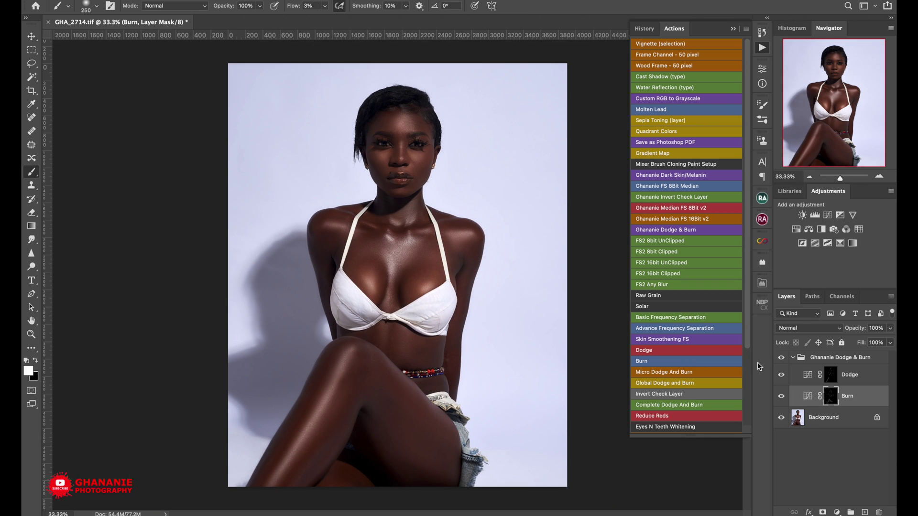
{"action": "left_click", "coordinate": [781, 358]}
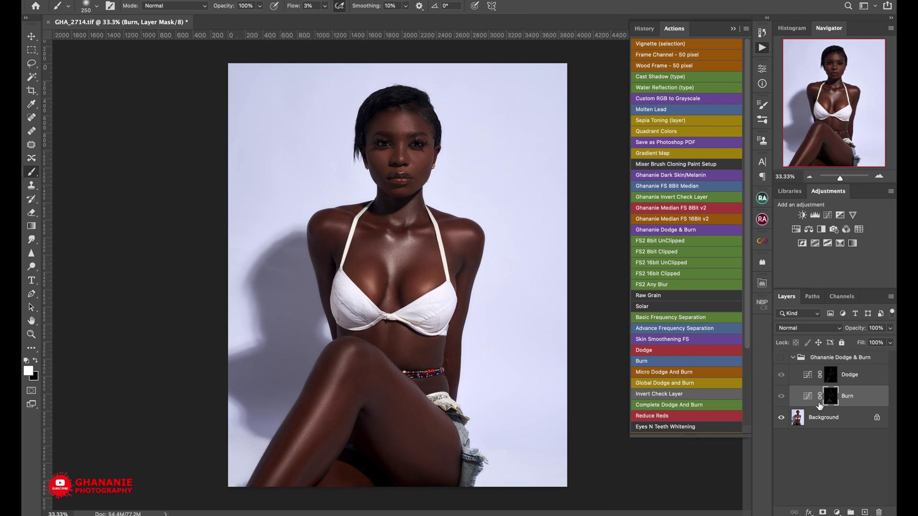
{"action": "left_click", "coordinate": [781, 359]}
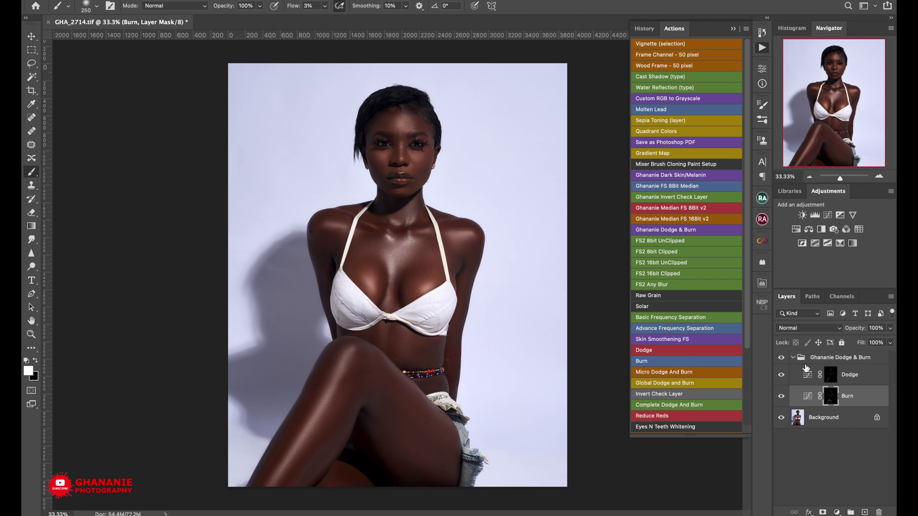
Step: Touch up the forehead on the Burn mask, and paint highlights over the forehead and neck on the Dodge mask with a 250 px brush
{"action": "key", "text": "ctrl+plus"}
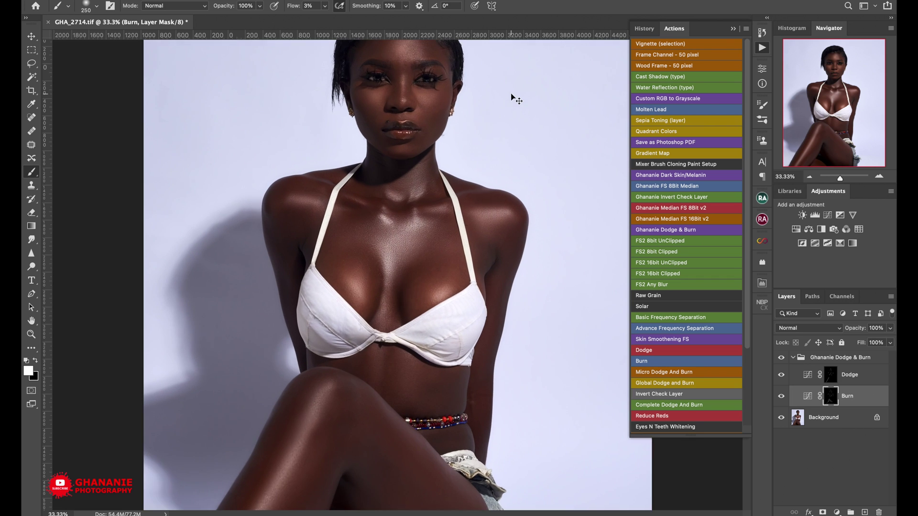
{"action": "key", "text": "ctrl+plus"}
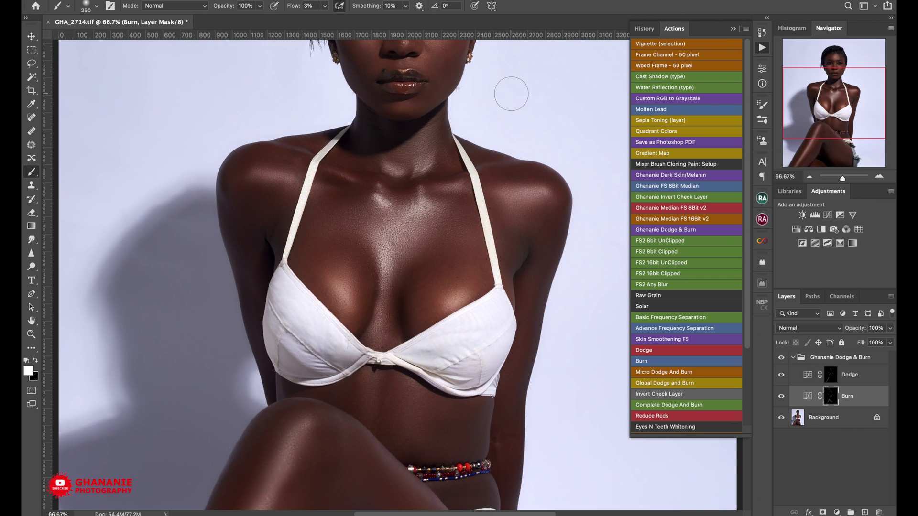
{"action": "key", "text": "ctrl+minus"}
{"action": "mouse_move", "coordinate": [492, 236]}
{"action": "left_mouse_down"}
{"action": "mouse_move", "coordinate": [449, 318]}
{"action": "mouse_move", "coordinate": [482, 317]}
{"action": "mouse_move", "coordinate": [496, 301]}
{"action": "left_mouse_up"}
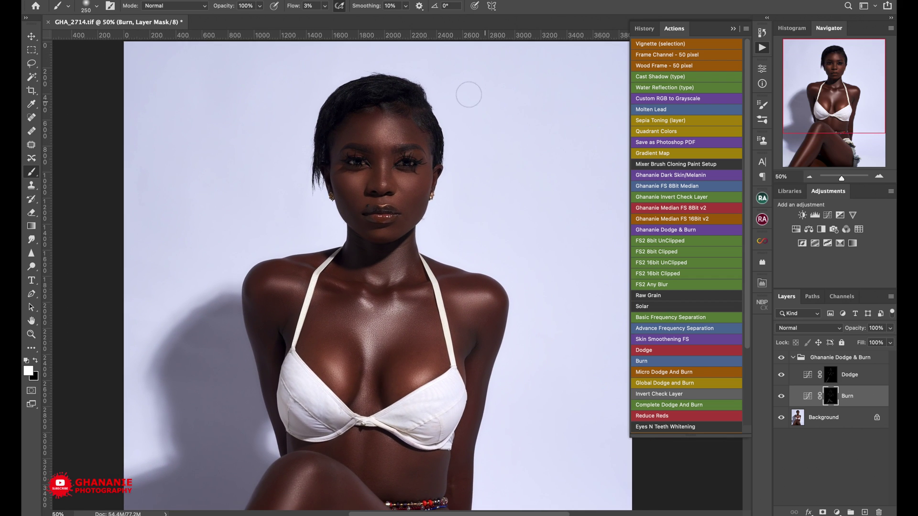
{"action": "mouse_move", "coordinate": [417, 147]}
{"action": "left_mouse_down"}
{"action": "mouse_move", "coordinate": [404, 133]}
{"action": "mouse_move", "coordinate": [397, 142]}
{"action": "left_mouse_up"}
{"action": "left_click", "coordinate": [830, 376]}
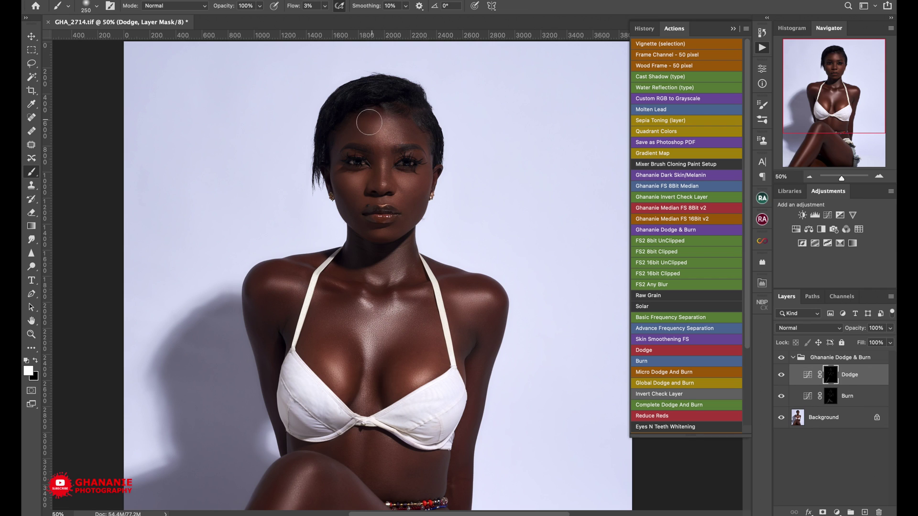
{"action": "left_click_drag", "start_coordinate": [393, 262], "coordinate": [381, 242]}
{"action": "mouse_move", "coordinate": [381, 136]}
{"action": "left_mouse_down"}
{"action": "mouse_move", "coordinate": [380, 122]}
{"action": "mouse_move", "coordinate": [370, 132]}
{"action": "left_mouse_up"}
Step: Soften the dodging beside the eye on the Dodge mask with a 200 px Eraser at 29% flow, and return to the Brush tool
{"action": "key", "text": "e"}
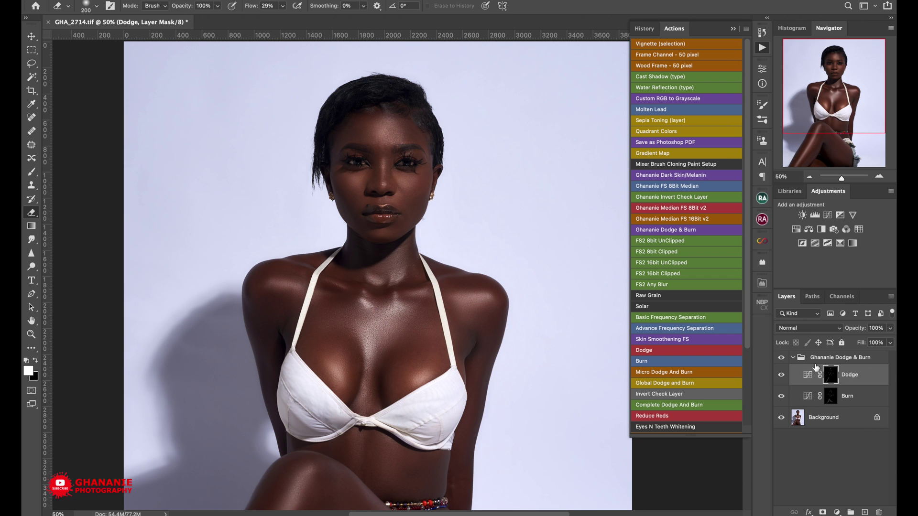
{"action": "mouse_move", "coordinate": [409, 156]}
{"action": "left_mouse_down"}
{"action": "mouse_move", "coordinate": [378, 162]}
{"action": "mouse_move", "coordinate": [417, 168]}
{"action": "left_mouse_up"}
{"action": "key", "text": "b"}
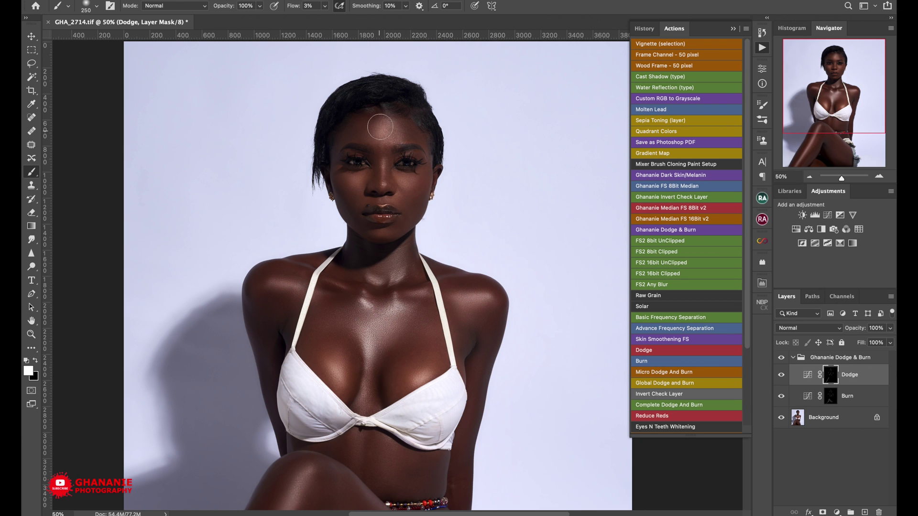
{"action": "left_click_drag", "start_coordinate": [493, 336], "coordinate": [468, 268]}
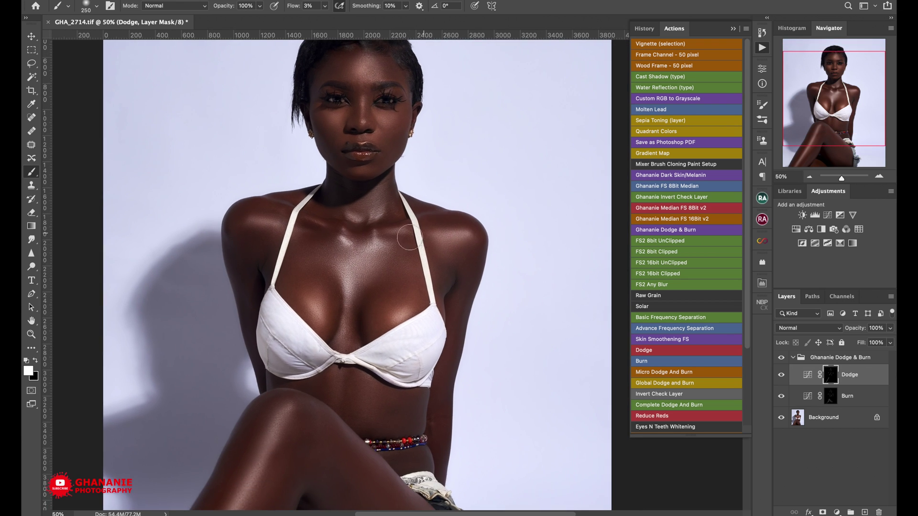
{"action": "left_click_drag", "start_coordinate": [440, 296], "coordinate": [464, 346]}
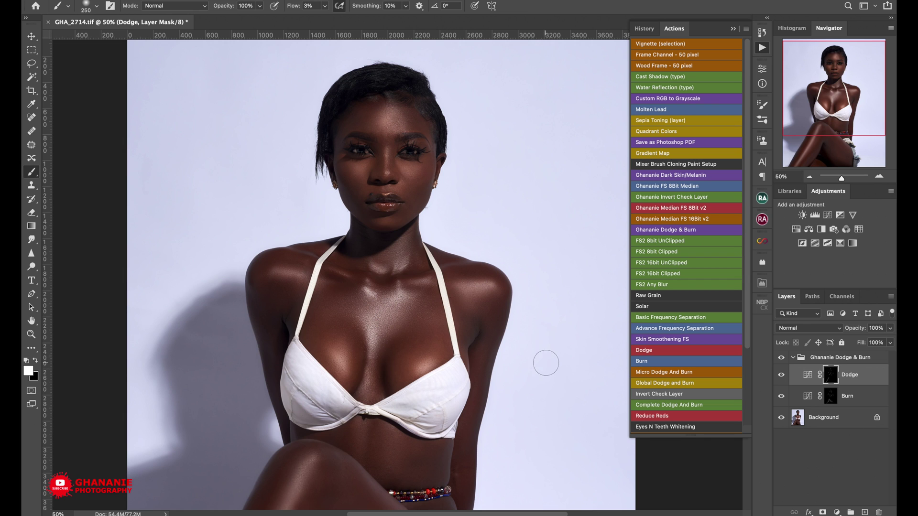
{"action": "scroll", "coordinate": [563, 366], "scroll_direction": "down", "scroll_amount": 5}
{"action": "scroll", "coordinate": [432, 322], "scroll_direction": "up", "scroll_amount": 5}
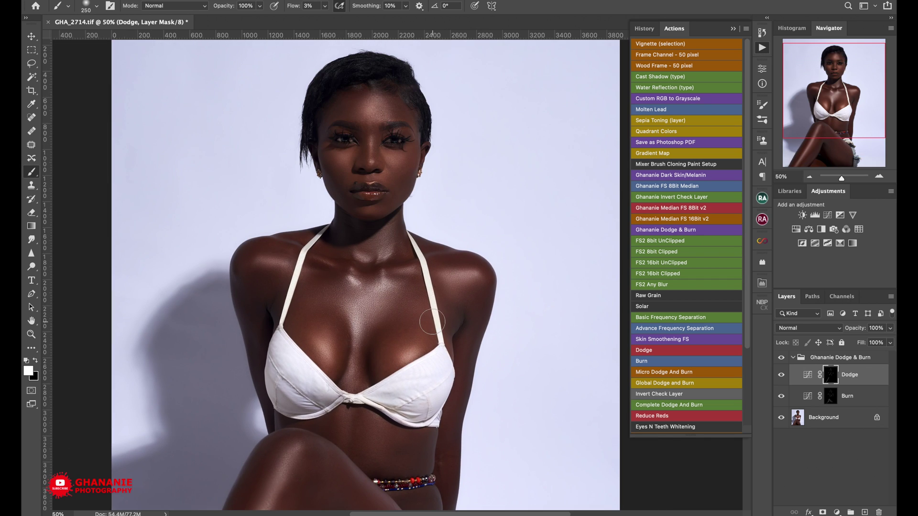